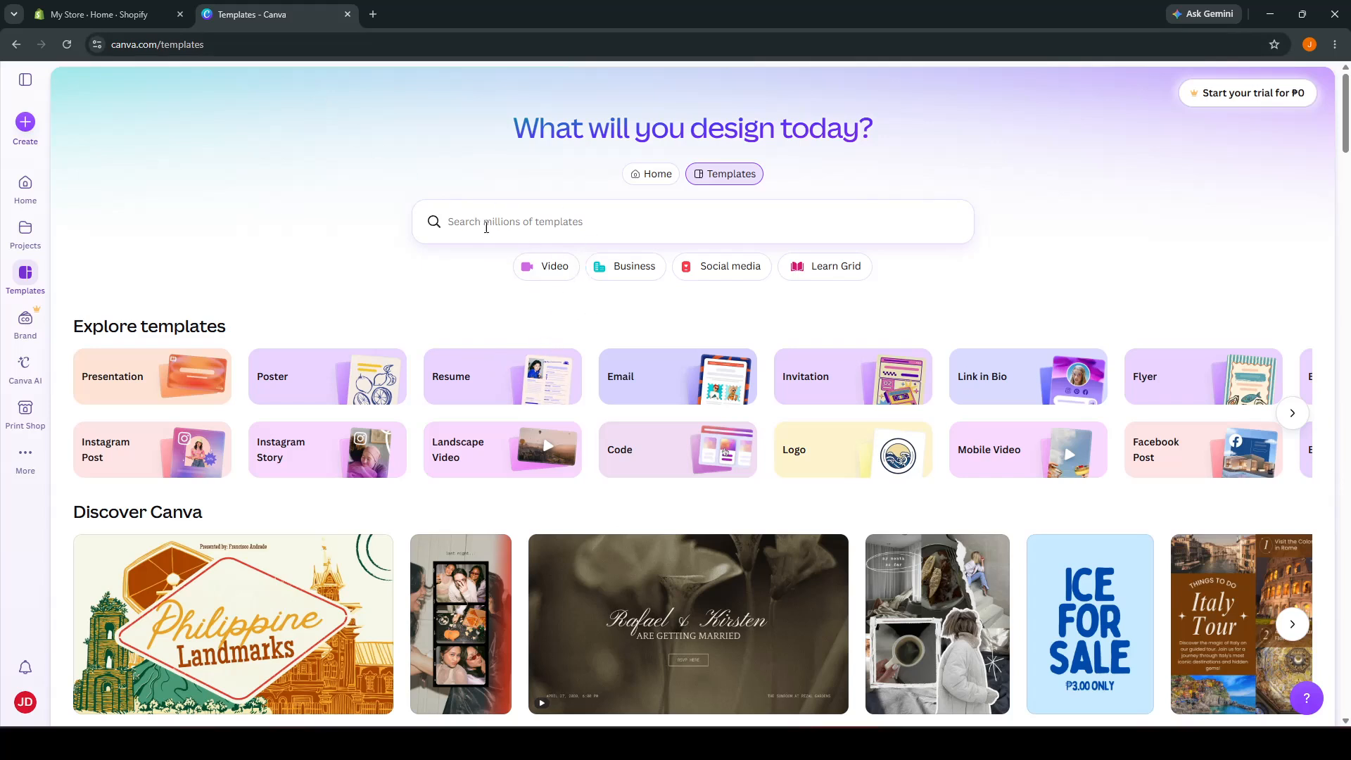
- Search the template library for "Shopify website"
left_click(498, 228)
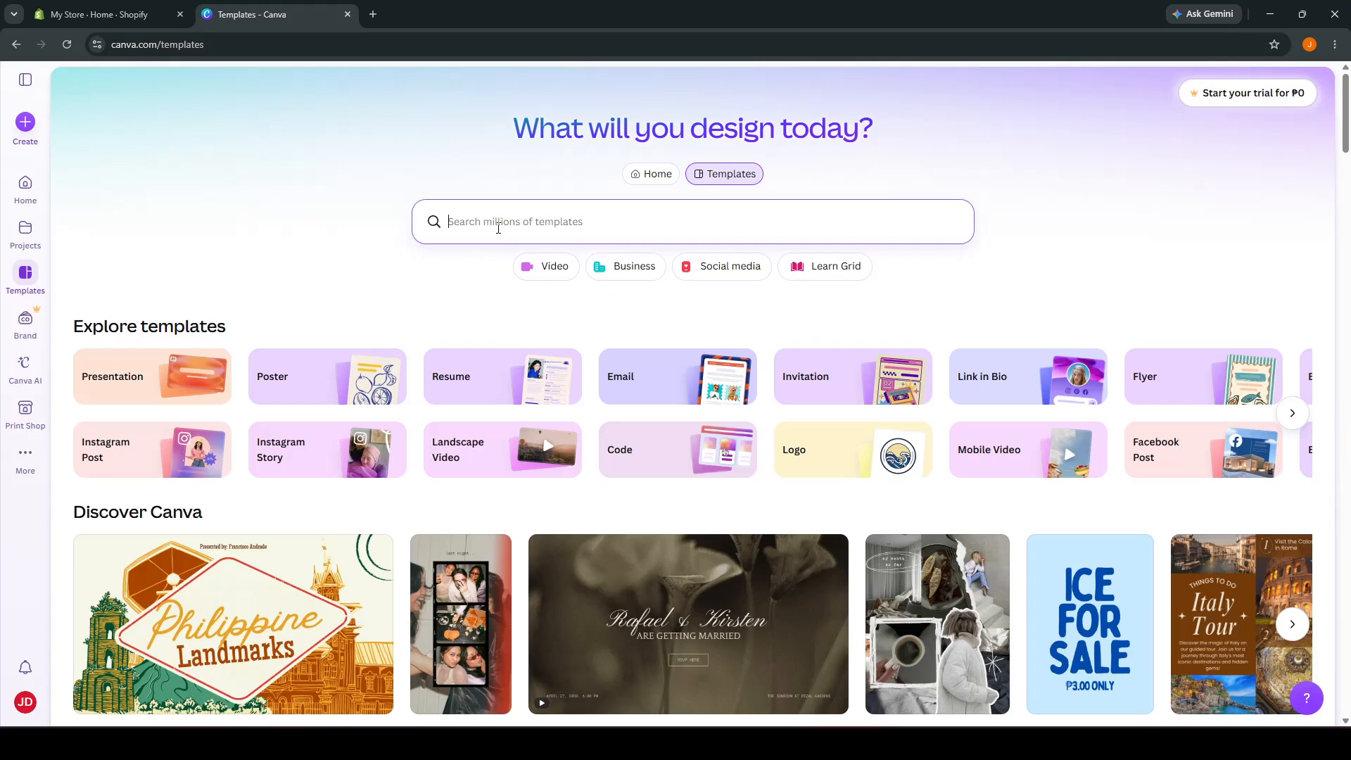
type("Shopify website")
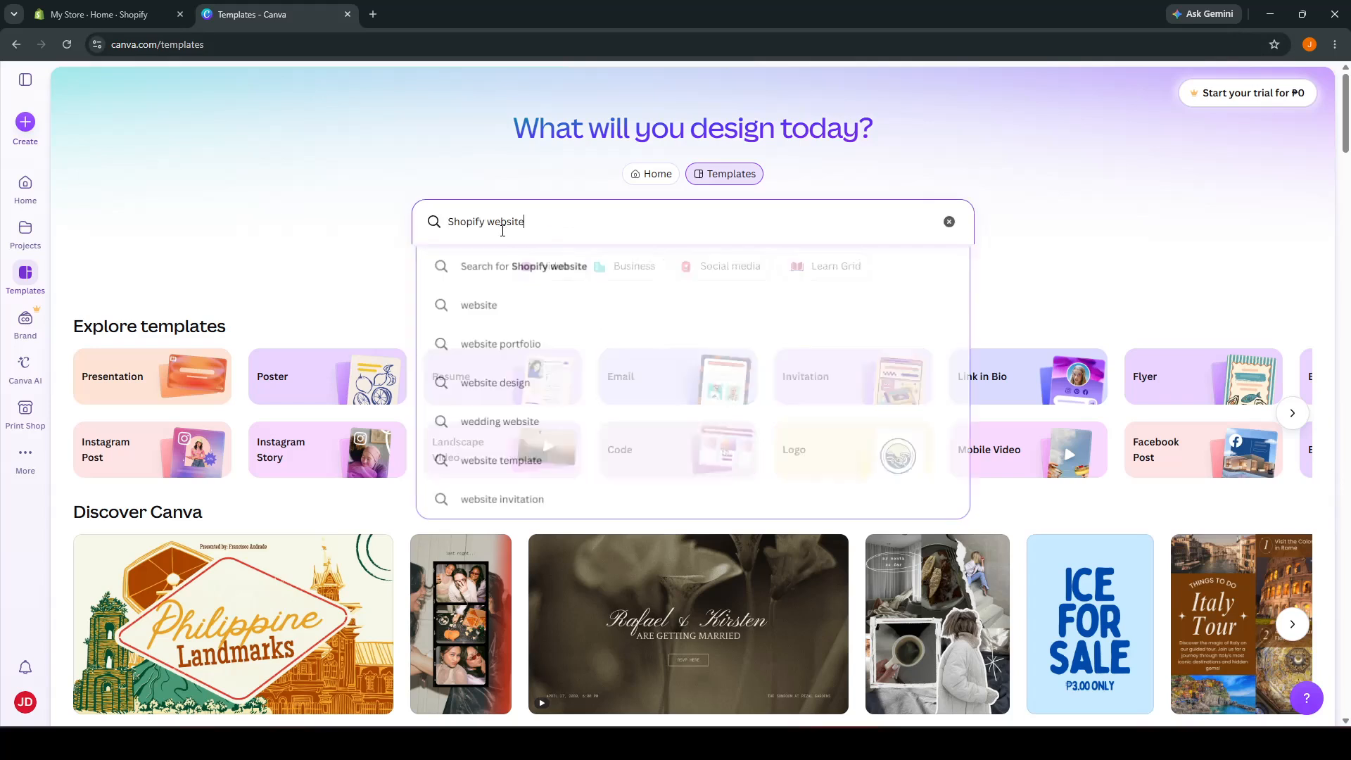
key("Return")
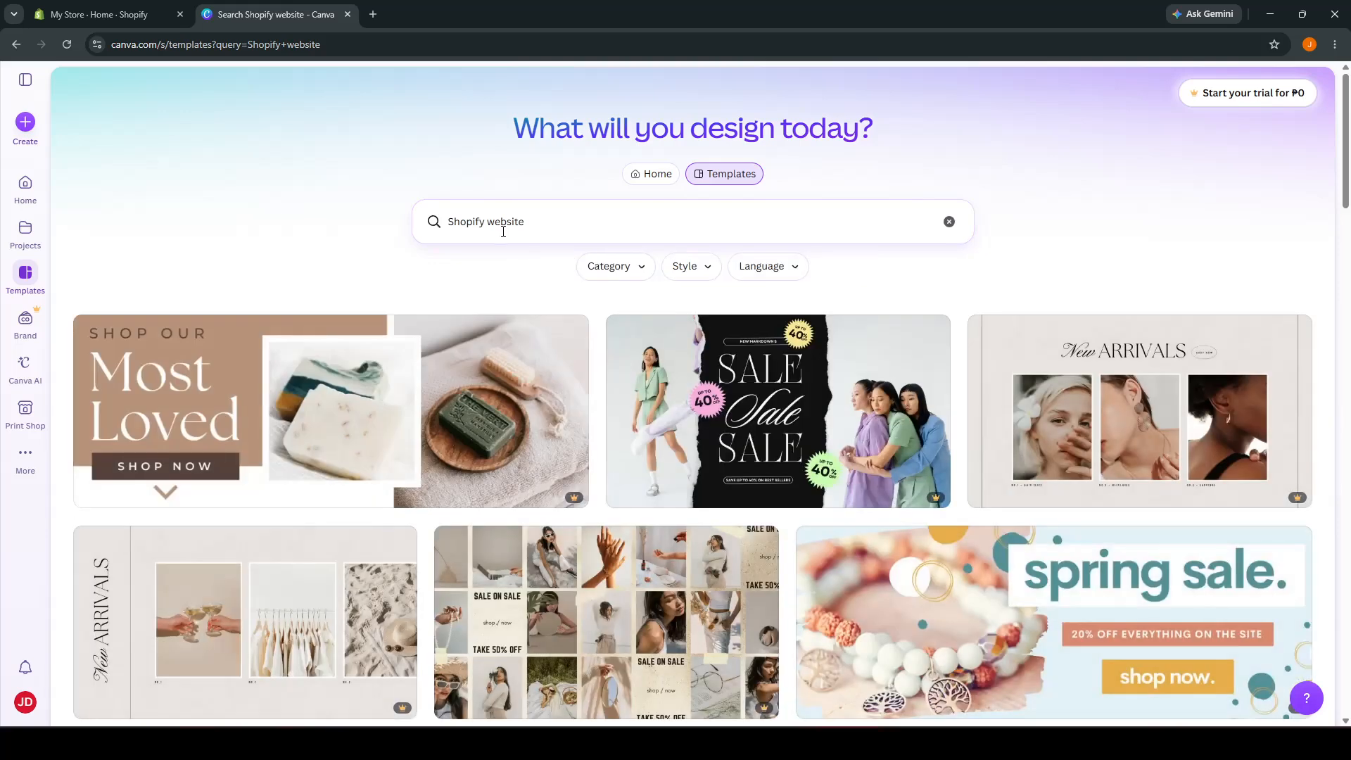
- Browse the template results, previewing the tan and brown "Shop the Sale" banner and the "Basics Collection 50% Off" banner
scroll(444, 239, "down", 9)
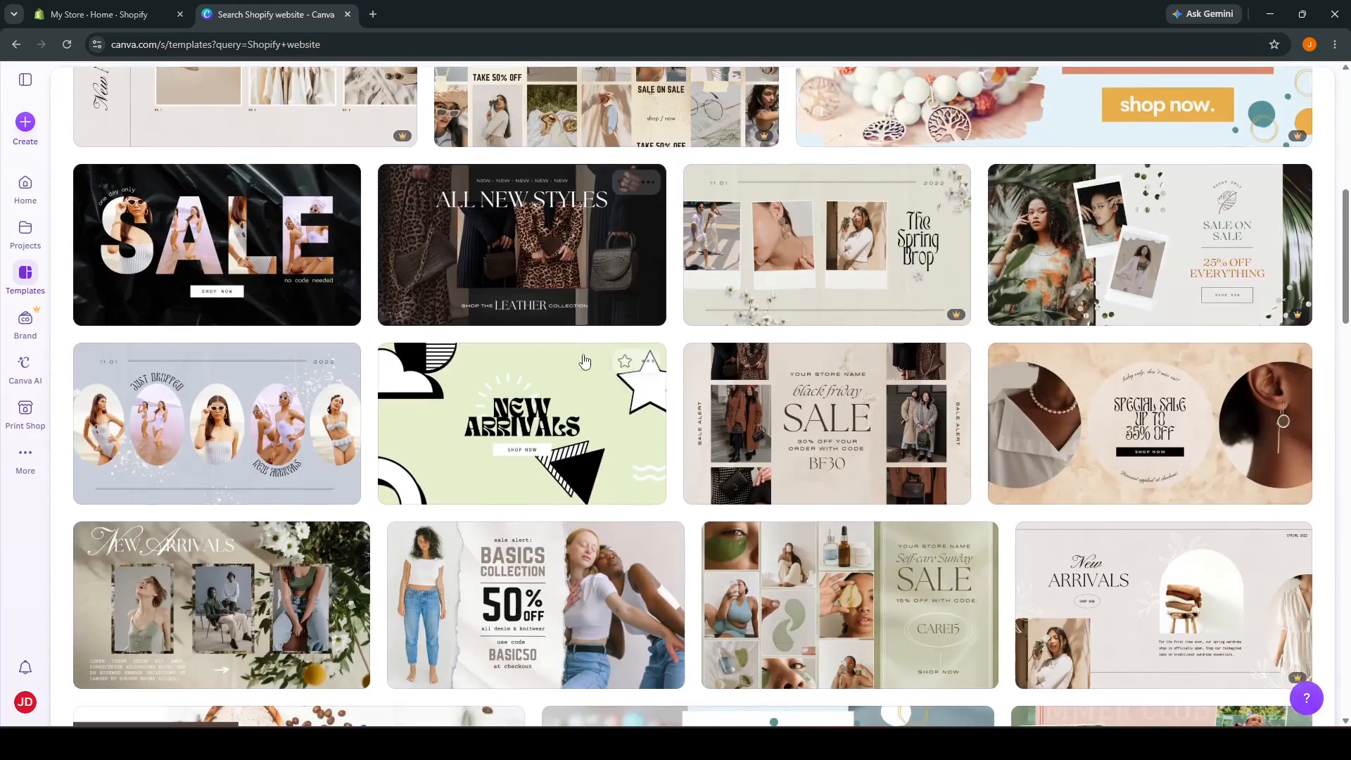
scroll(561, 396, "down", 8)
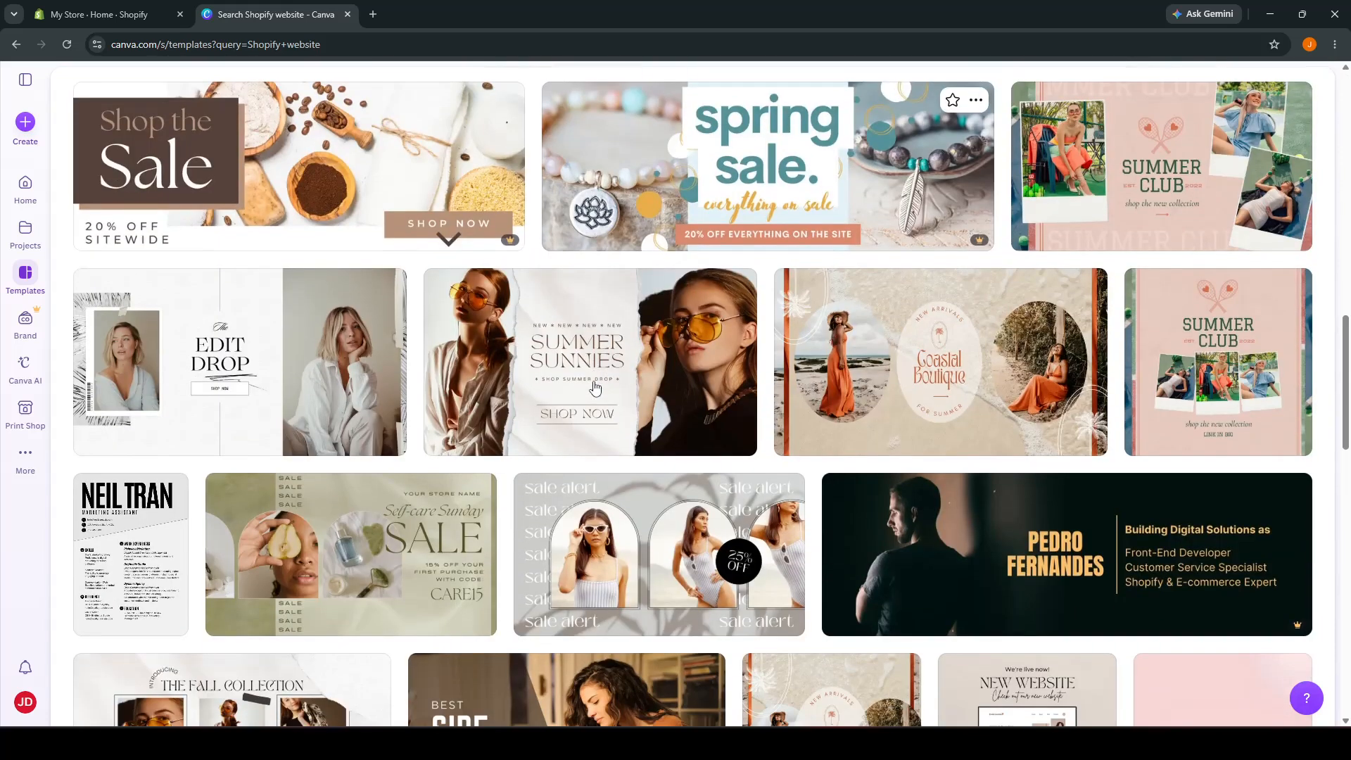
scroll(598, 391, "down", 2)
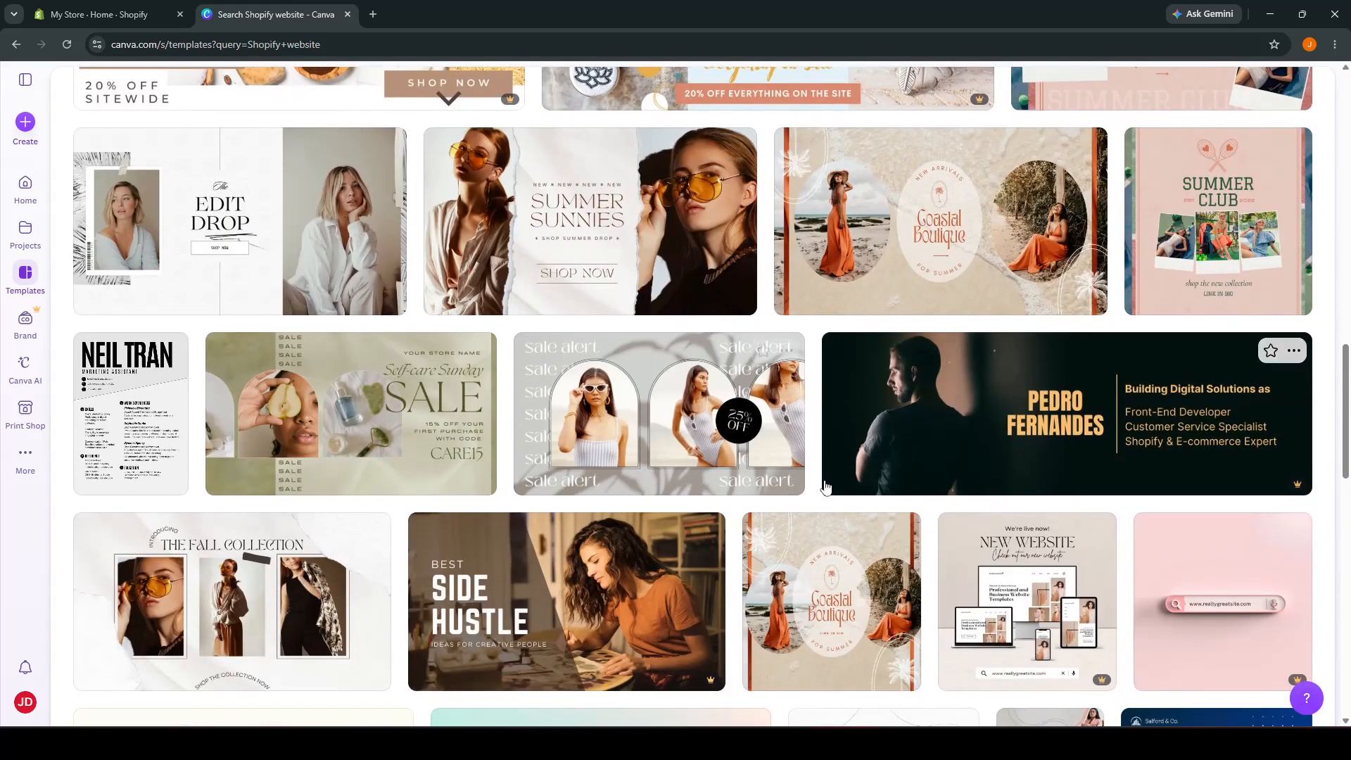
scroll(503, 381, "up", 5)
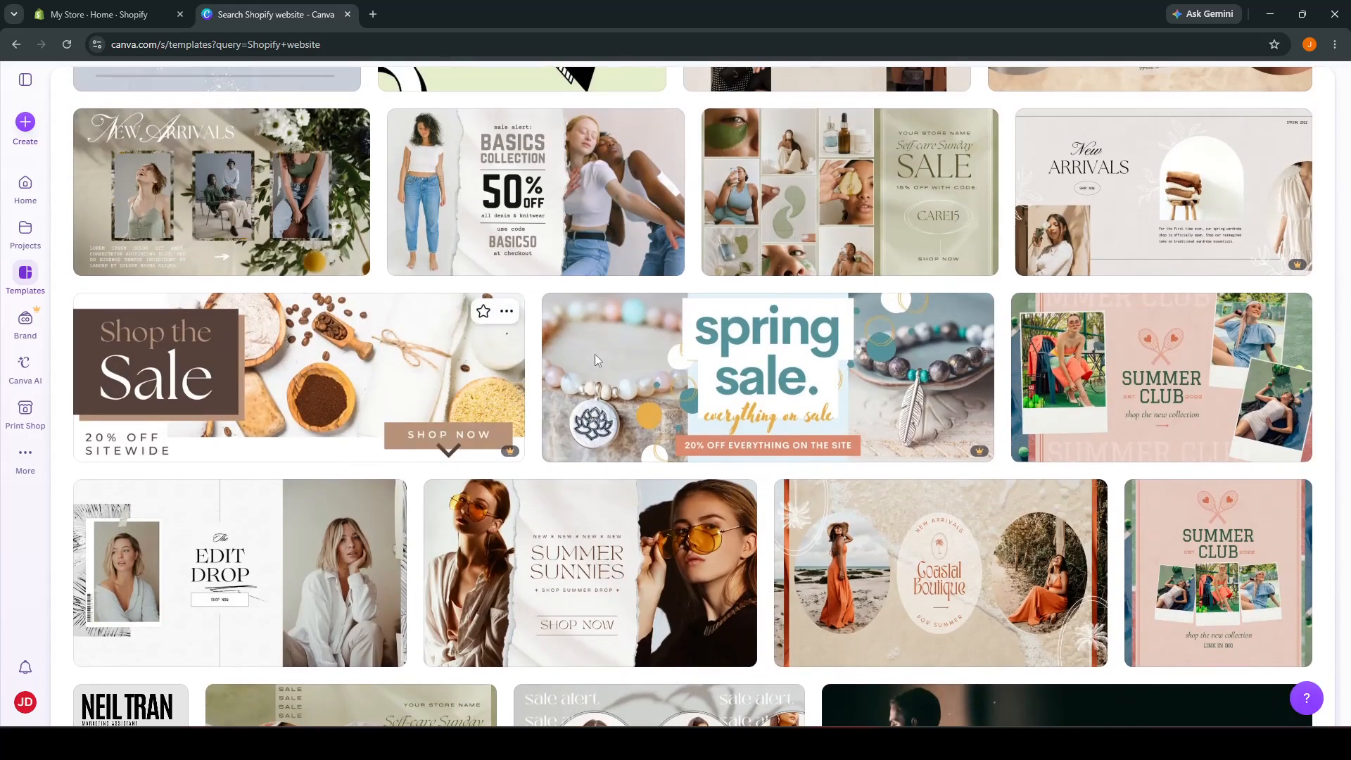
left_click(476, 400)
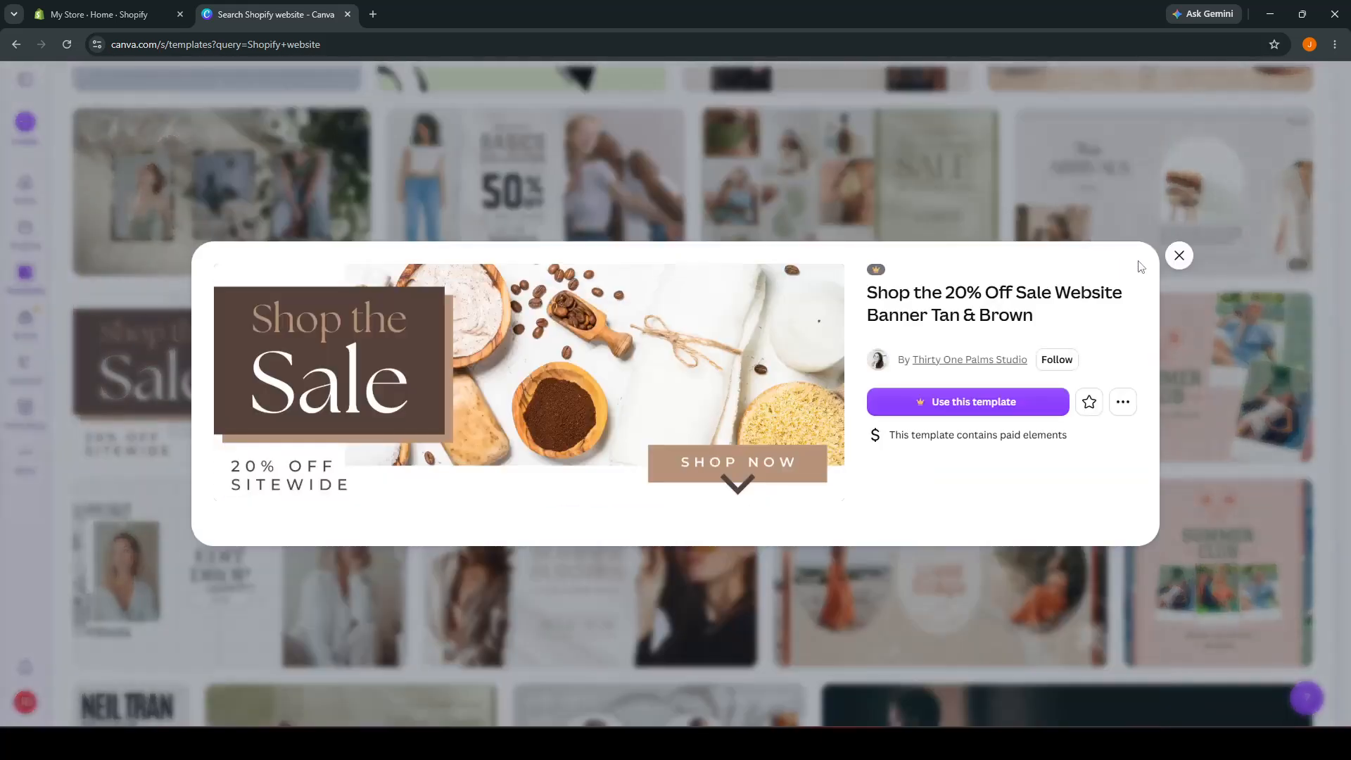
left_click(1178, 255)
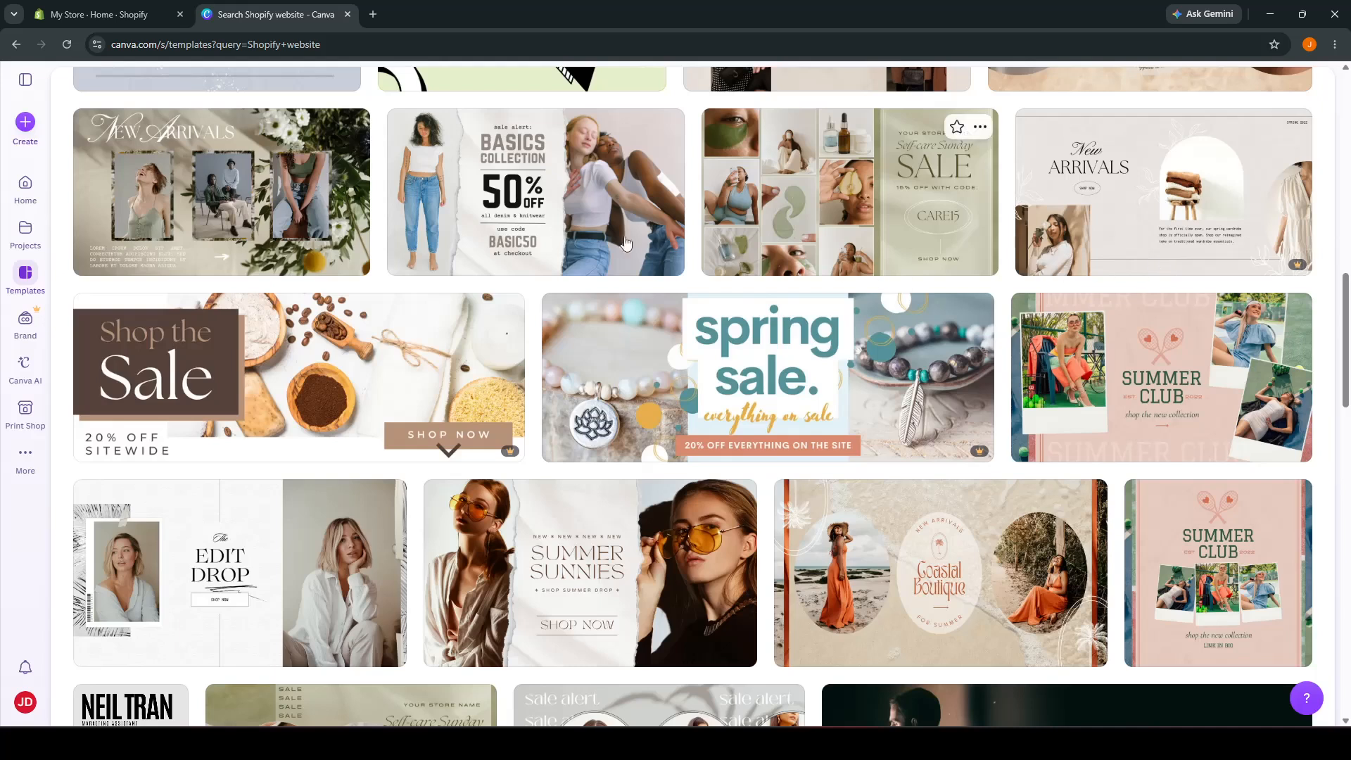
scroll(424, 251, "up", 3)
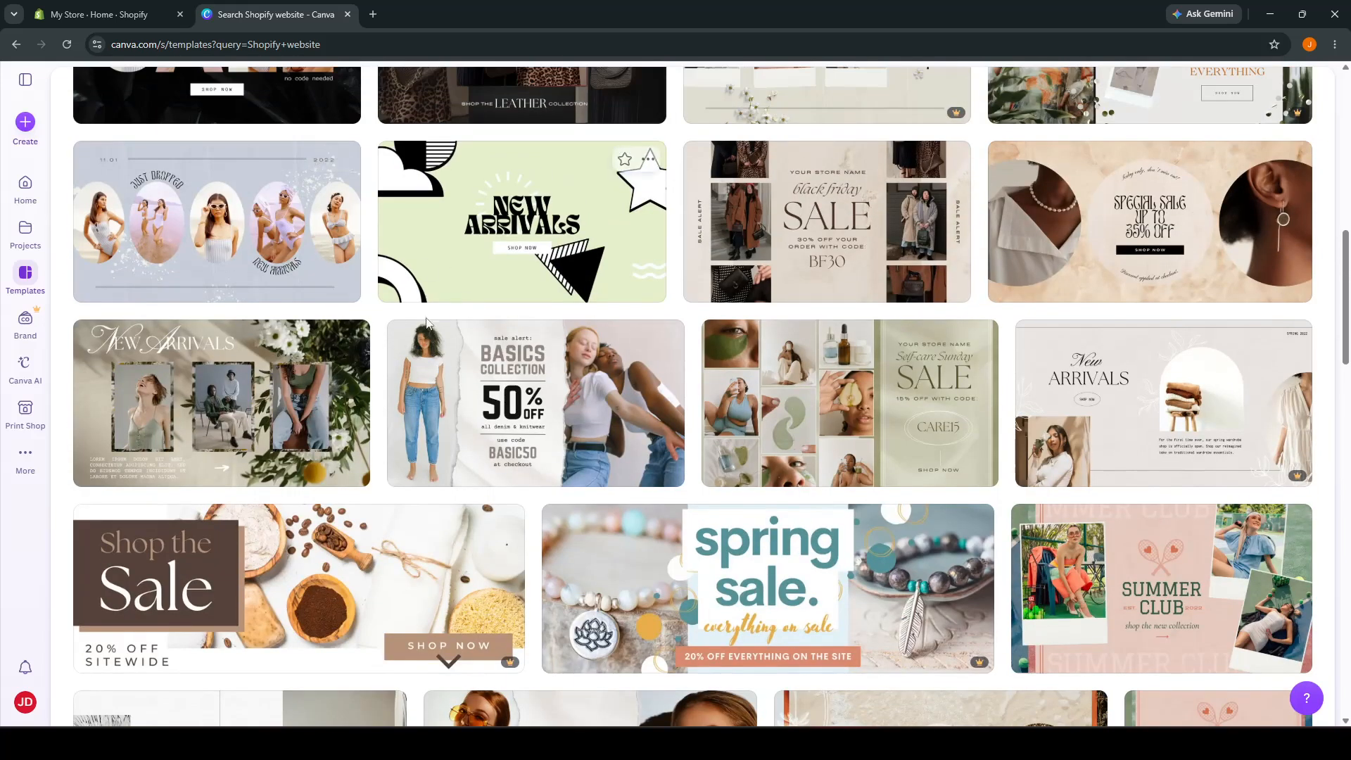
left_click(553, 374)
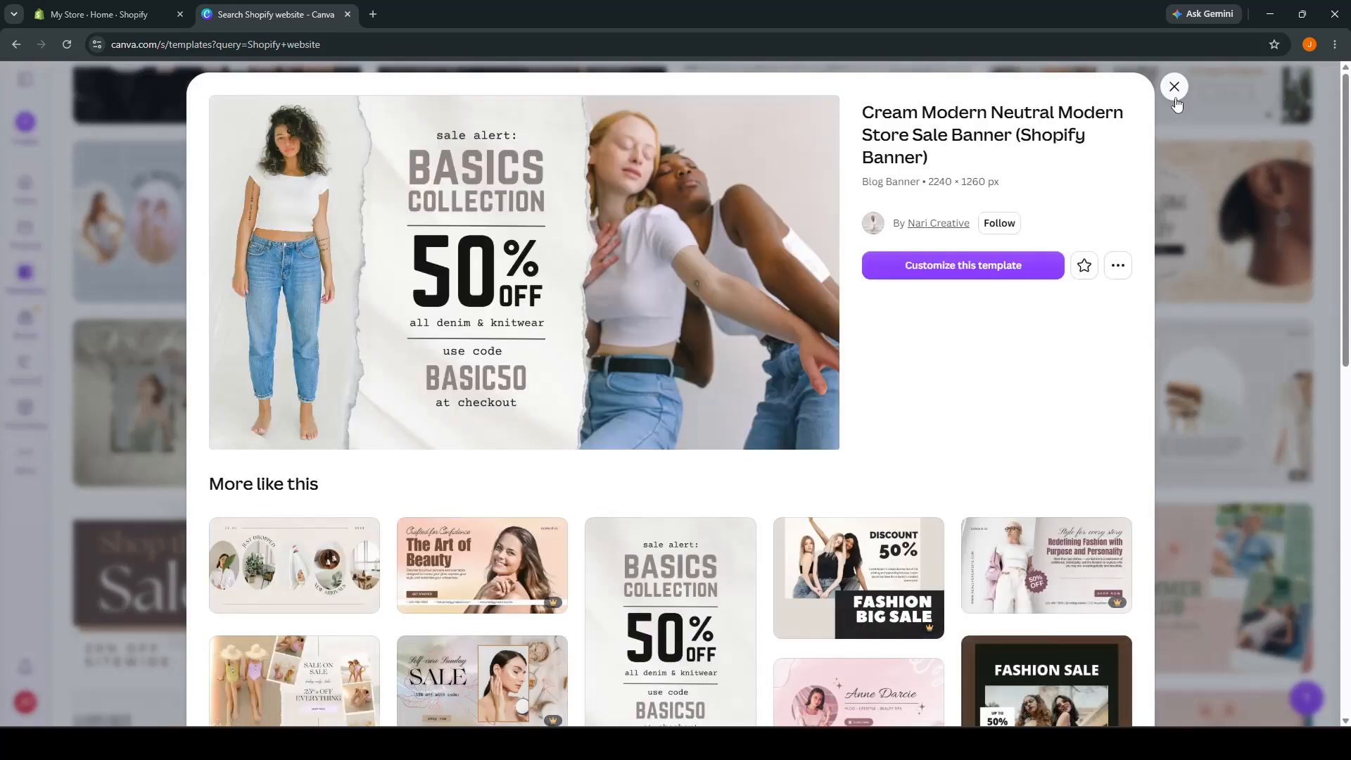
left_click(1174, 87)
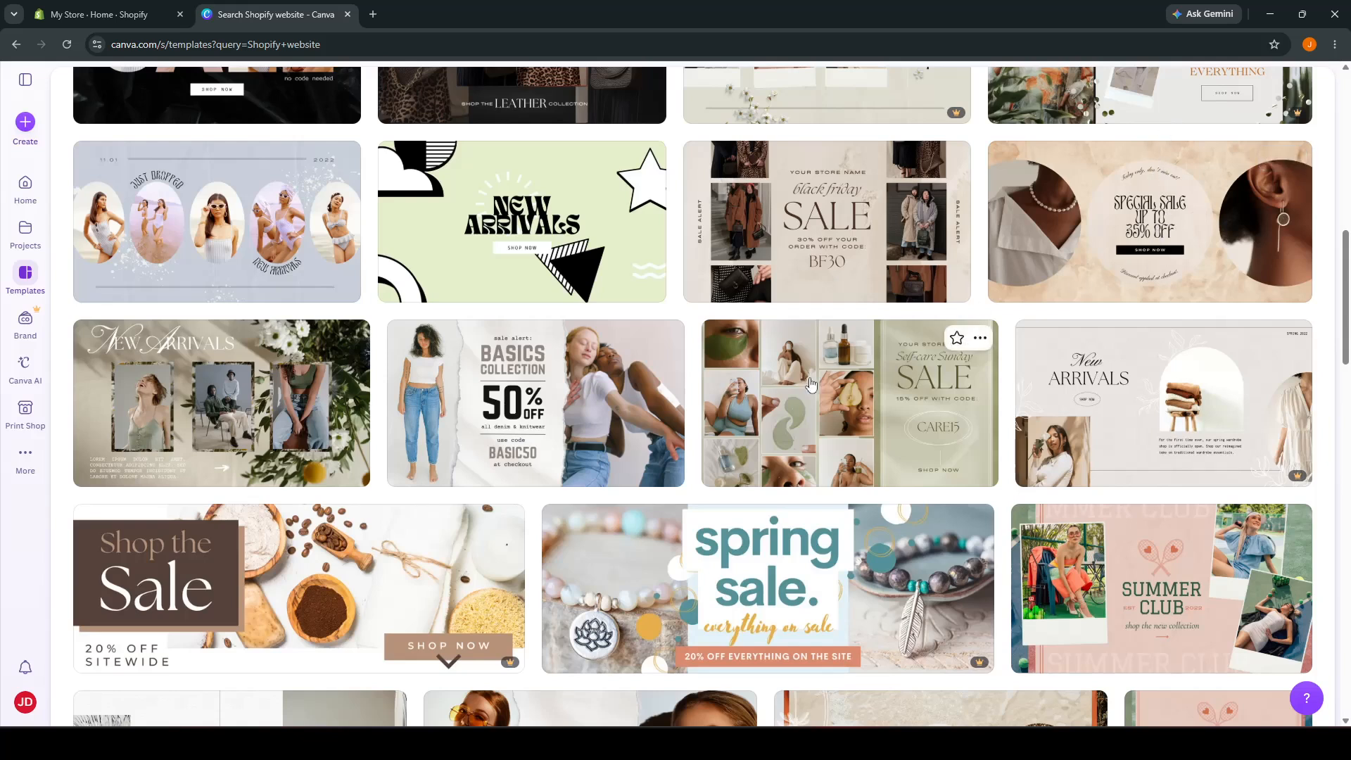
scroll(978, 539, "up", 4)
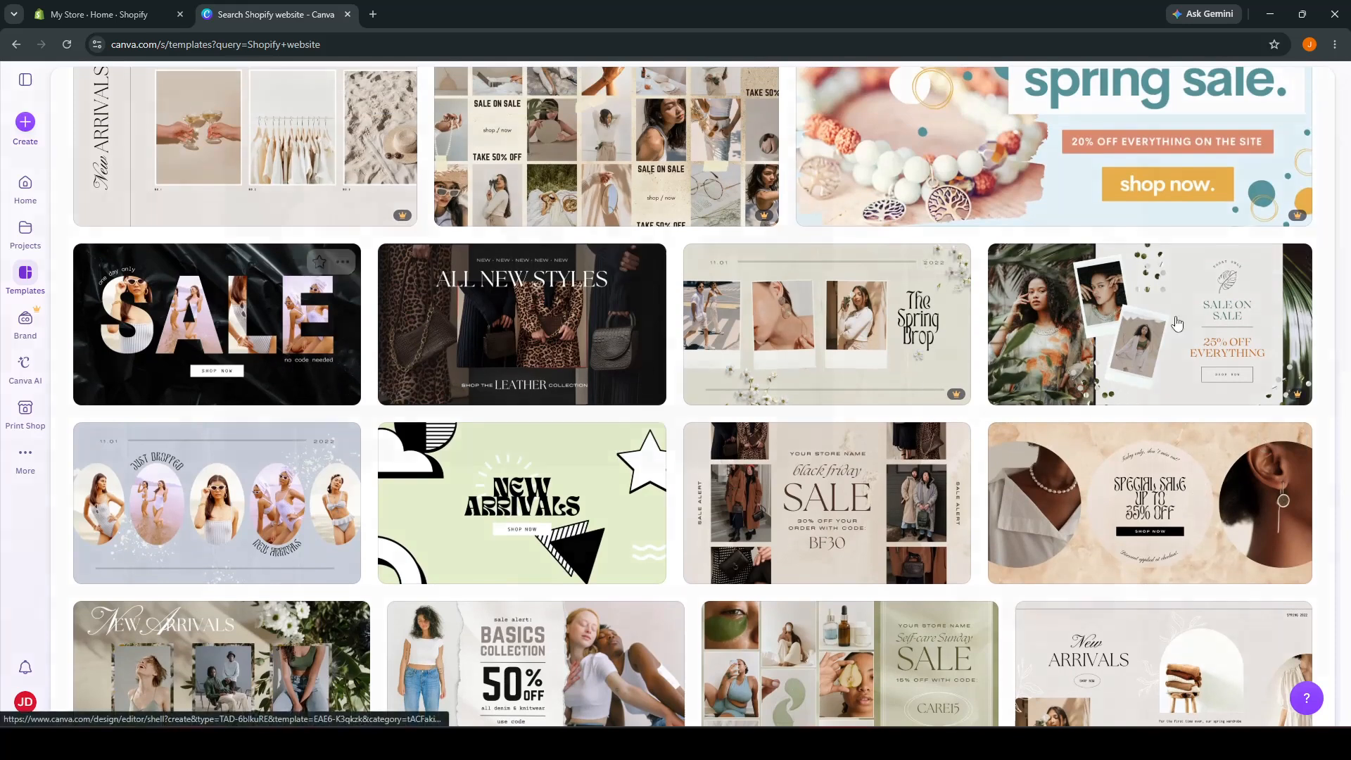
- Preview the "Bold Sale Brand Website Homepage Banner" template with its similar designs, and open it for customizing
left_click(321, 369)
scroll(816, 447, "down", 5)
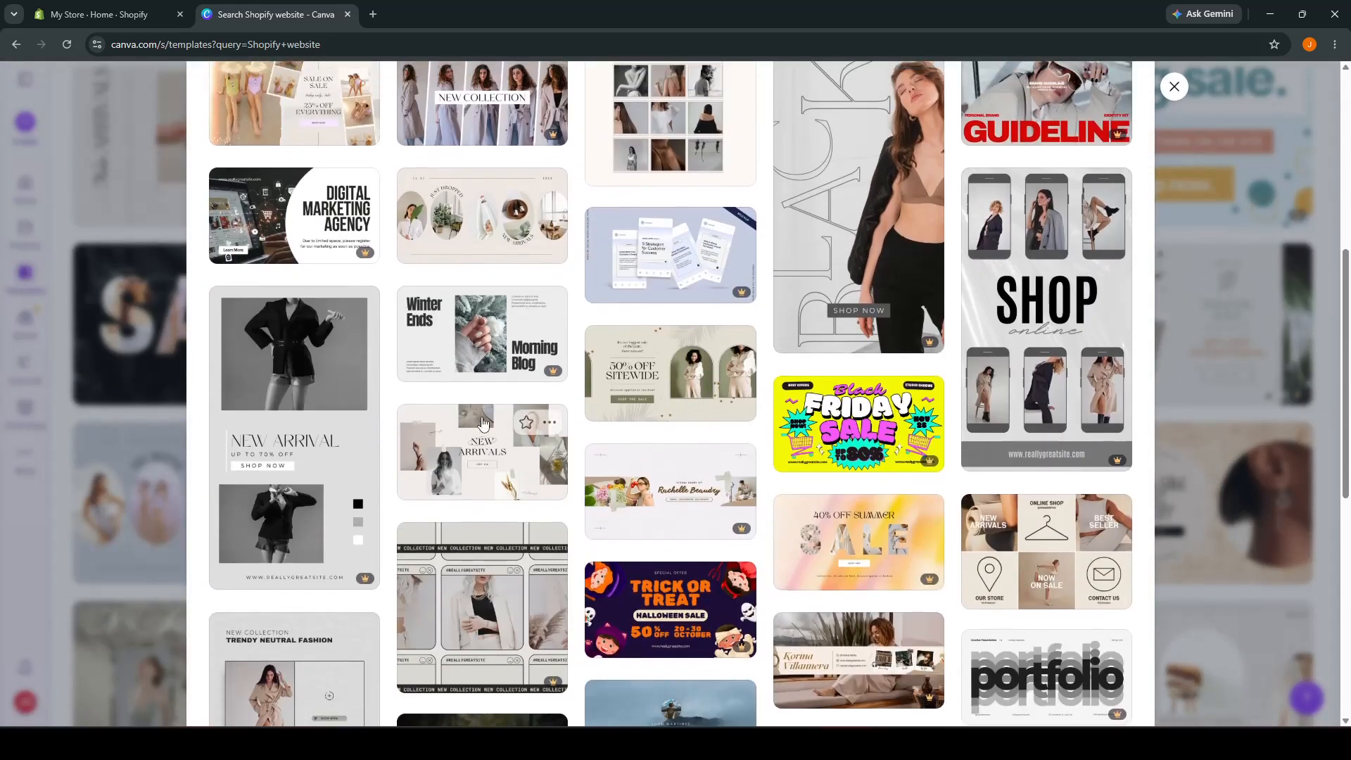
scroll(605, 457, "up", 6)
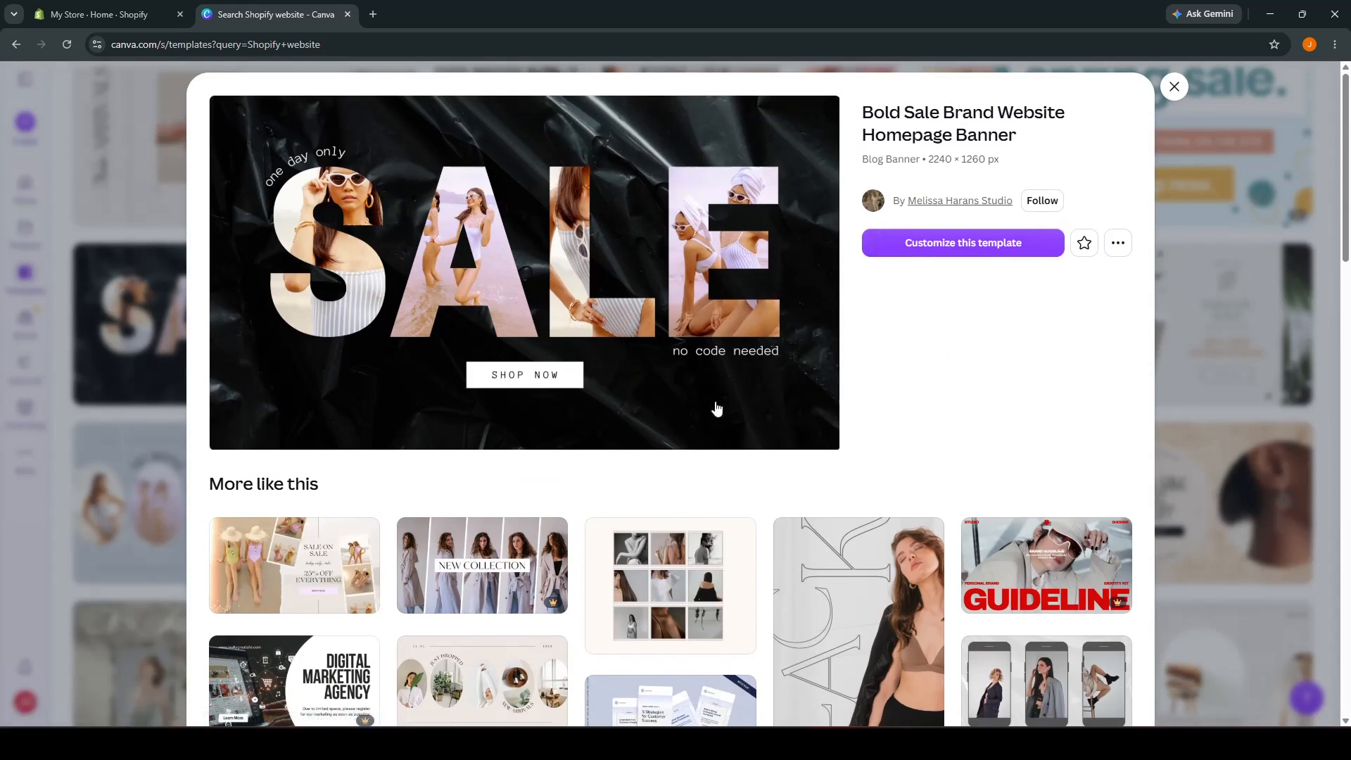
scroll(655, 556, "down", 5)
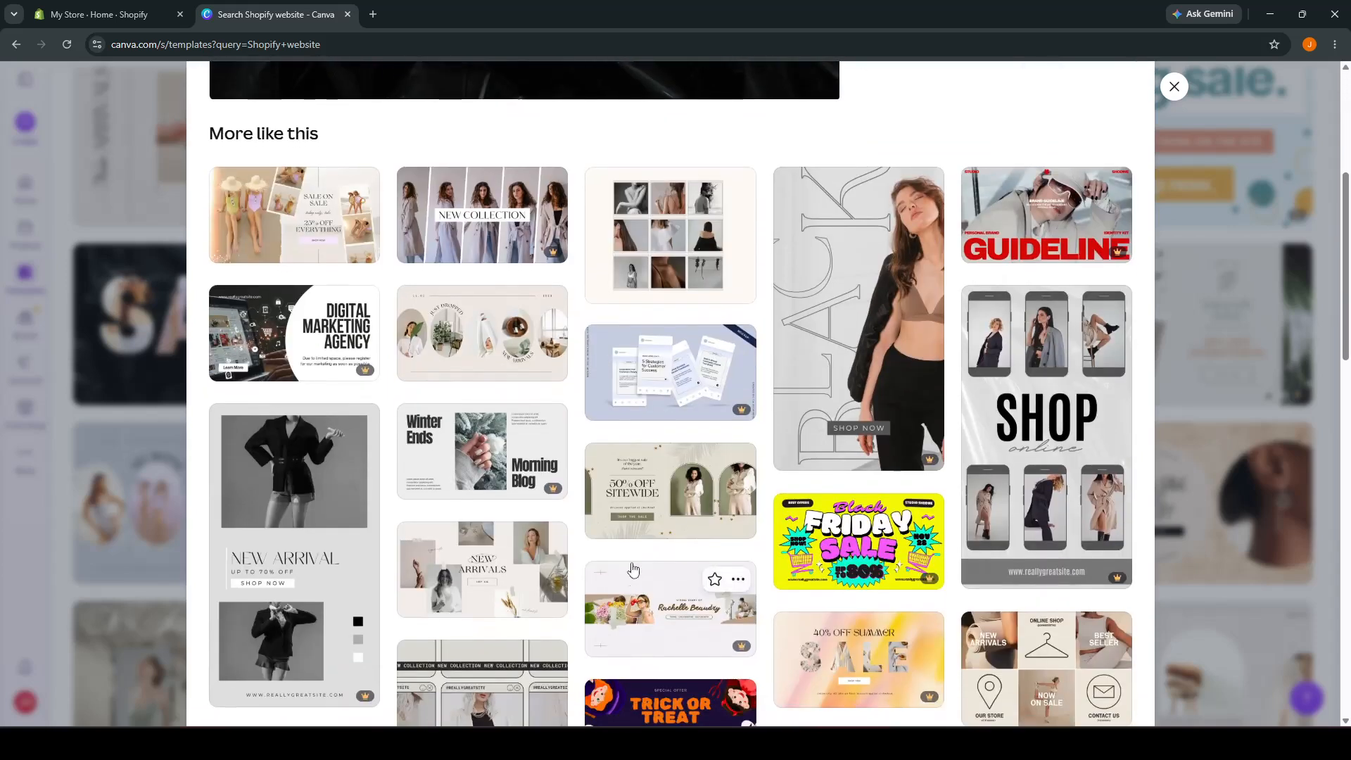
scroll(646, 605, "up", 5)
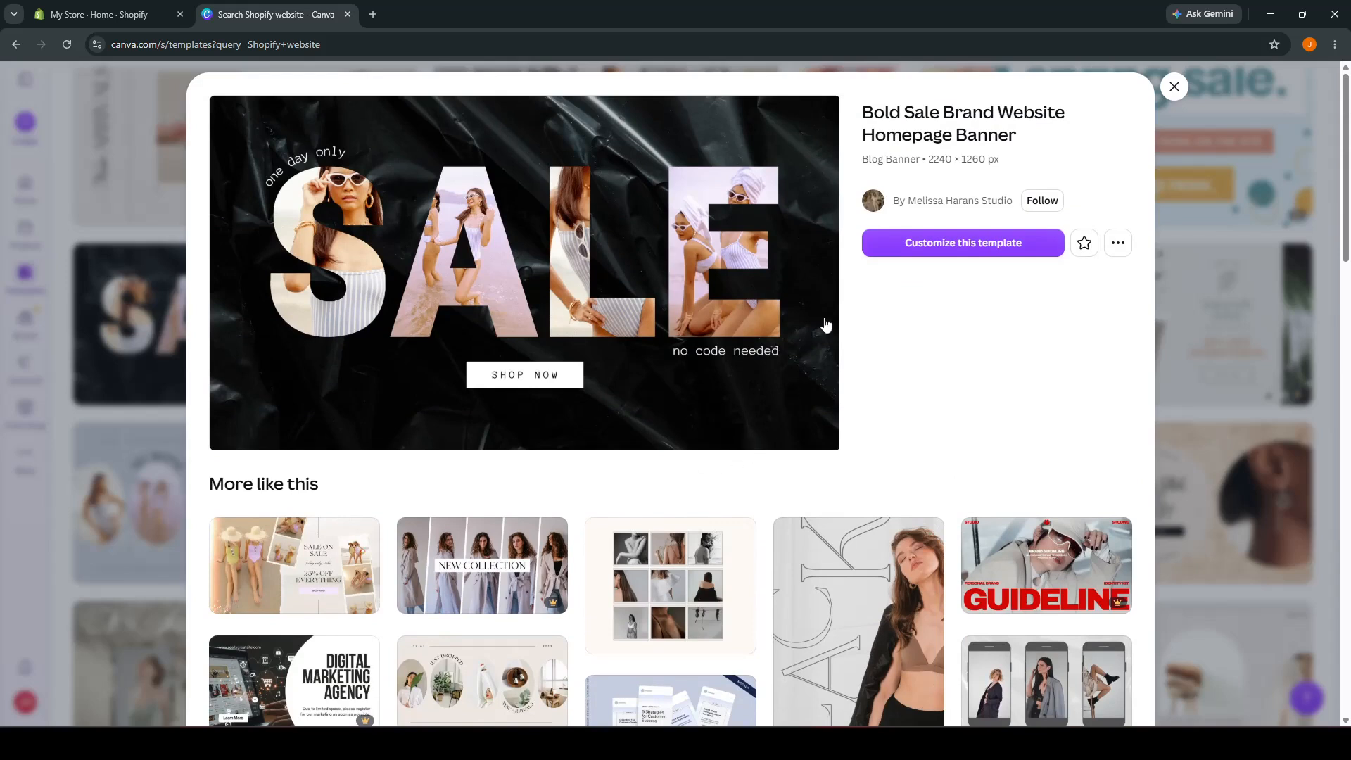
scroll(696, 394, "down", 3)
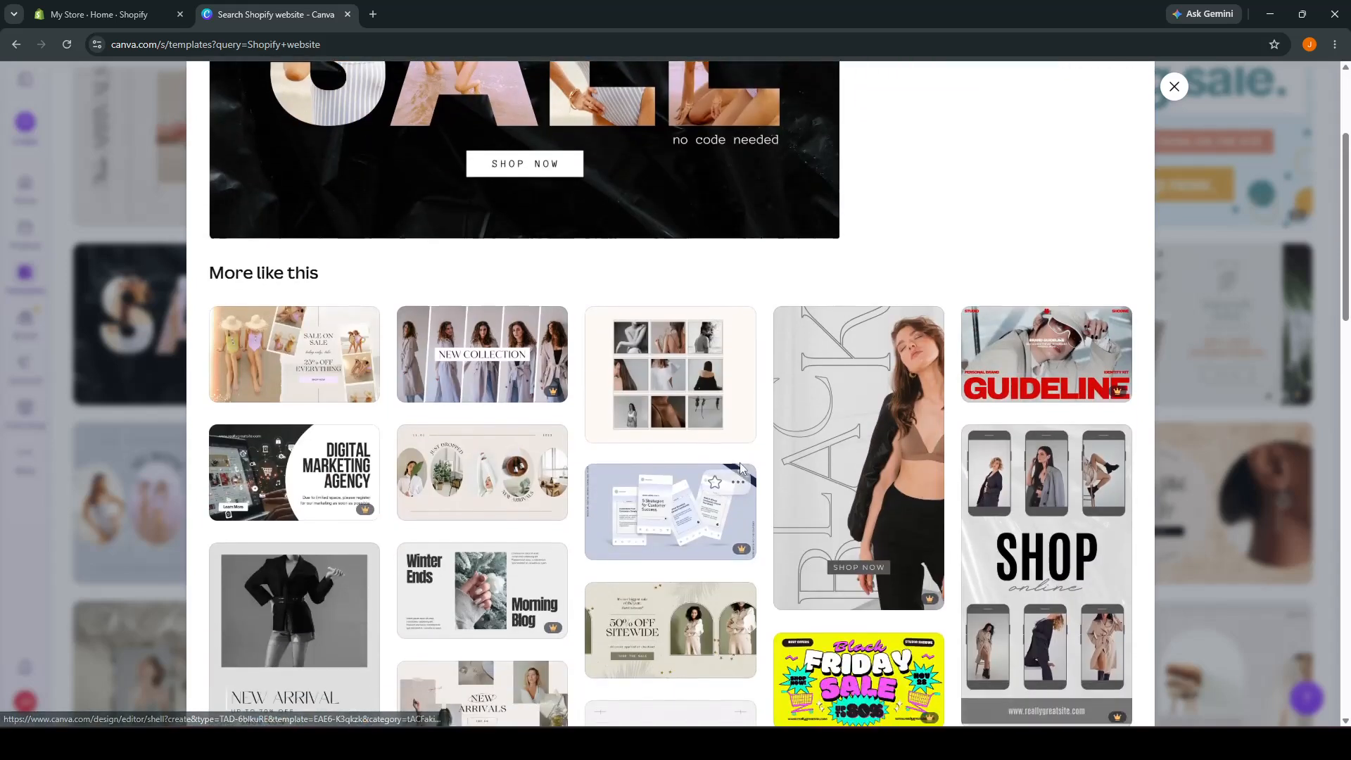
scroll(741, 468, "up", 3)
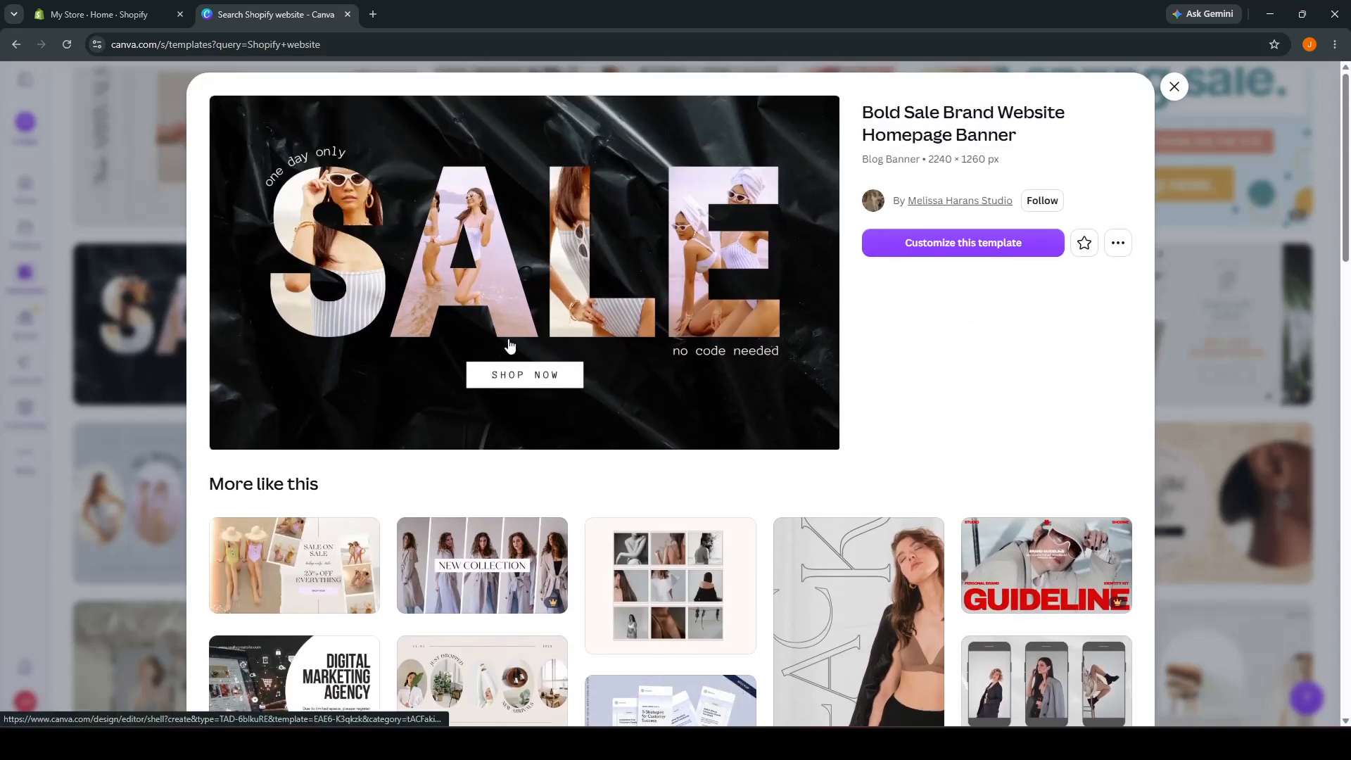
left_click(906, 251)
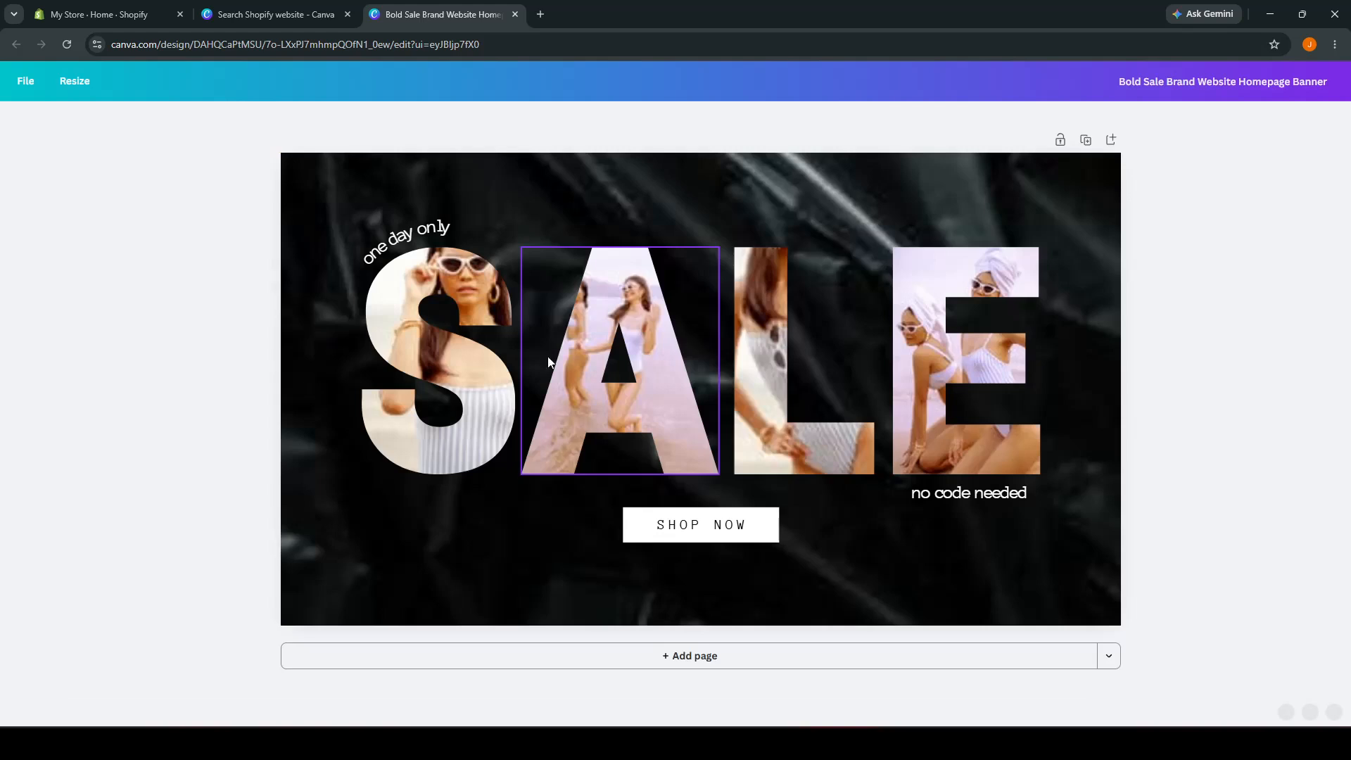
- Try deleting the curved "one day only" text above the letter S, and undo the deletion
left_click(494, 382)
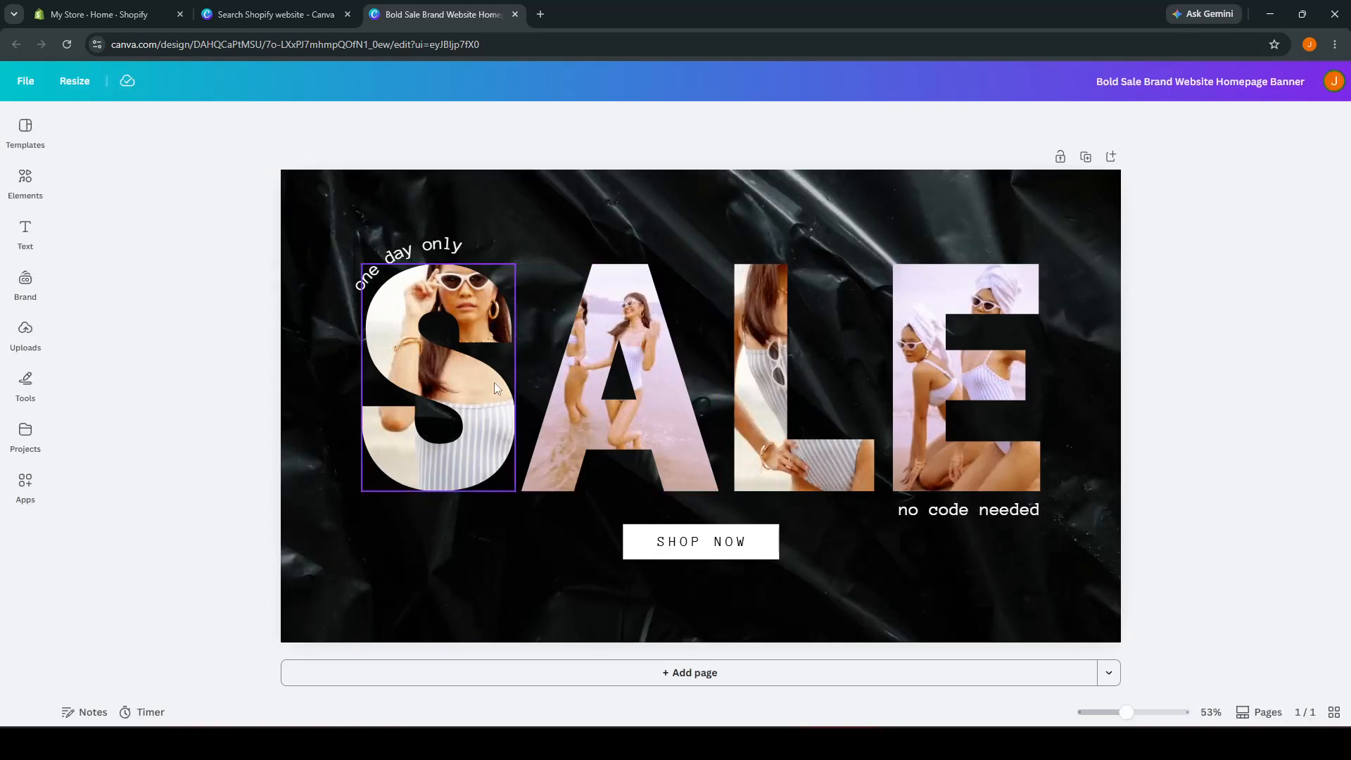
left_click(525, 261)
left_click(453, 254)
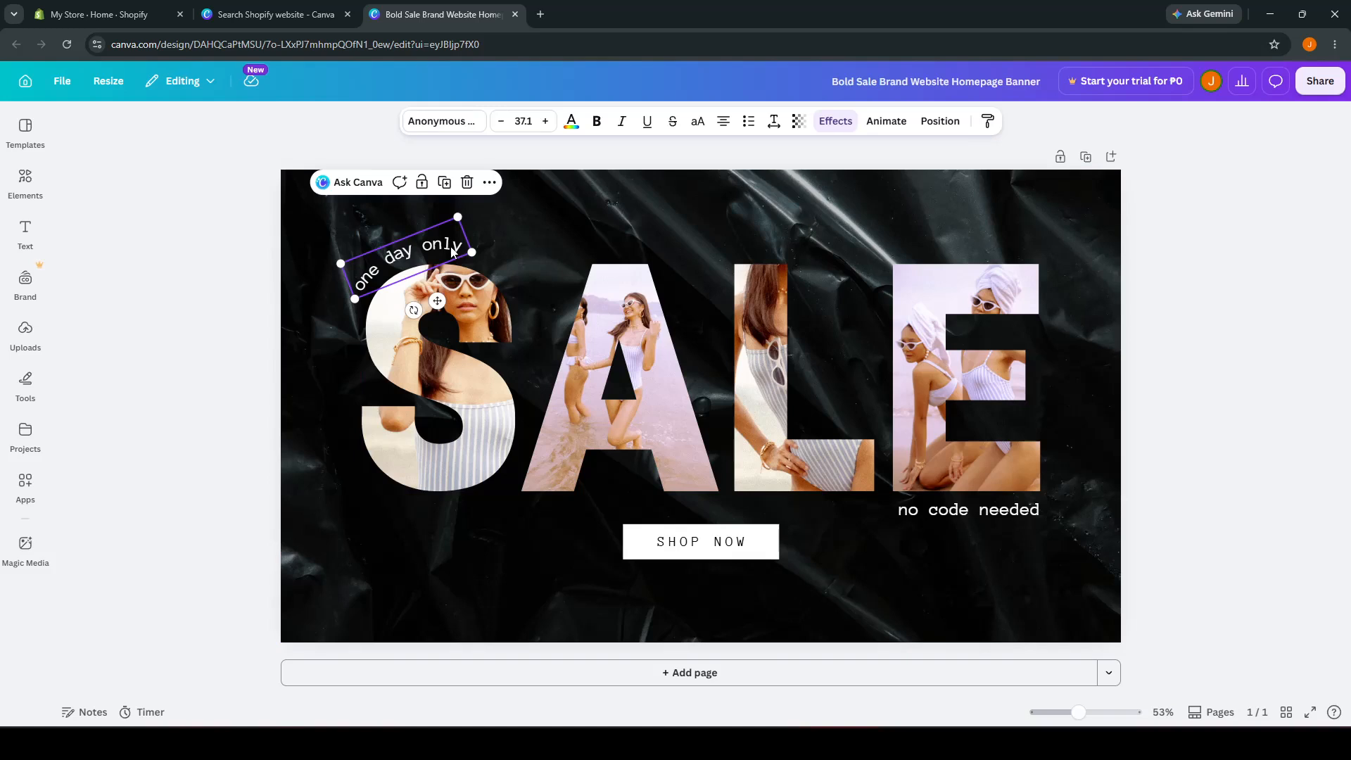
key("Delete")
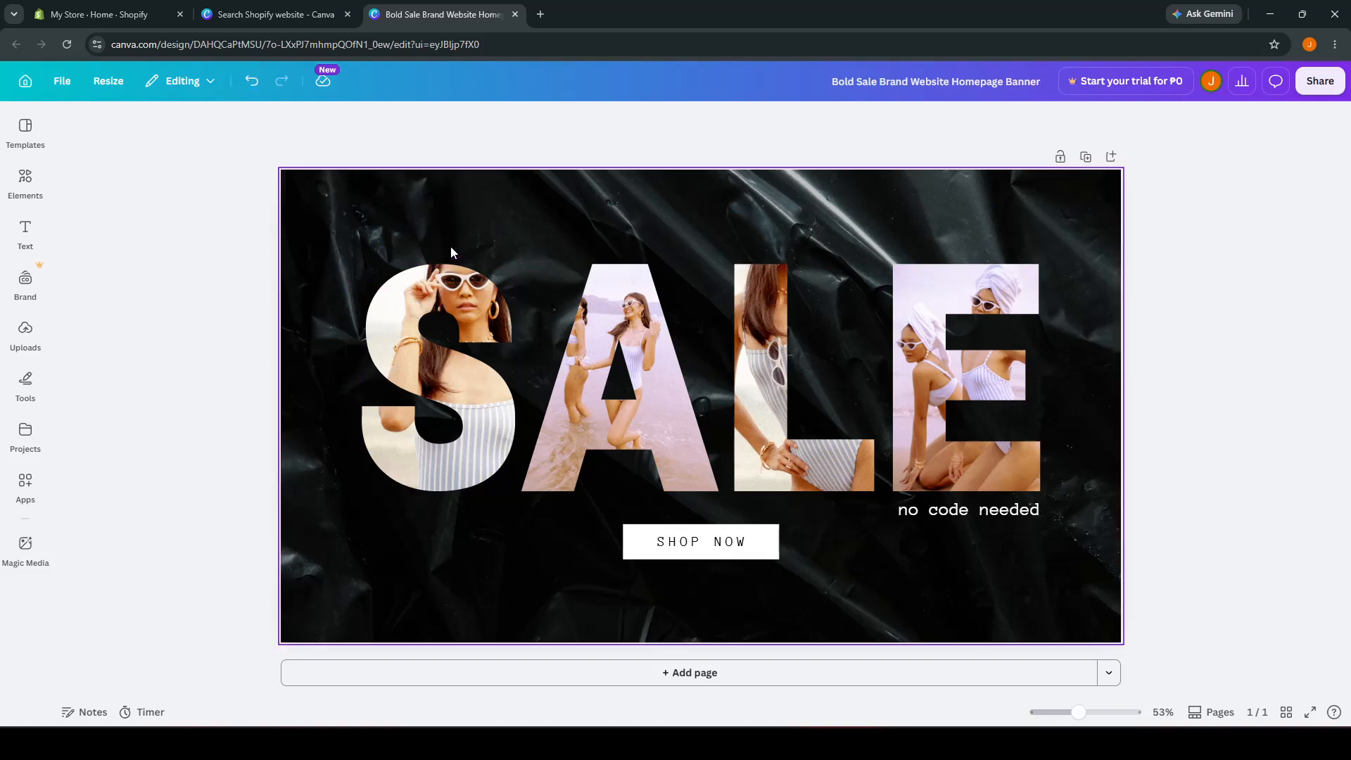
left_click(451, 251)
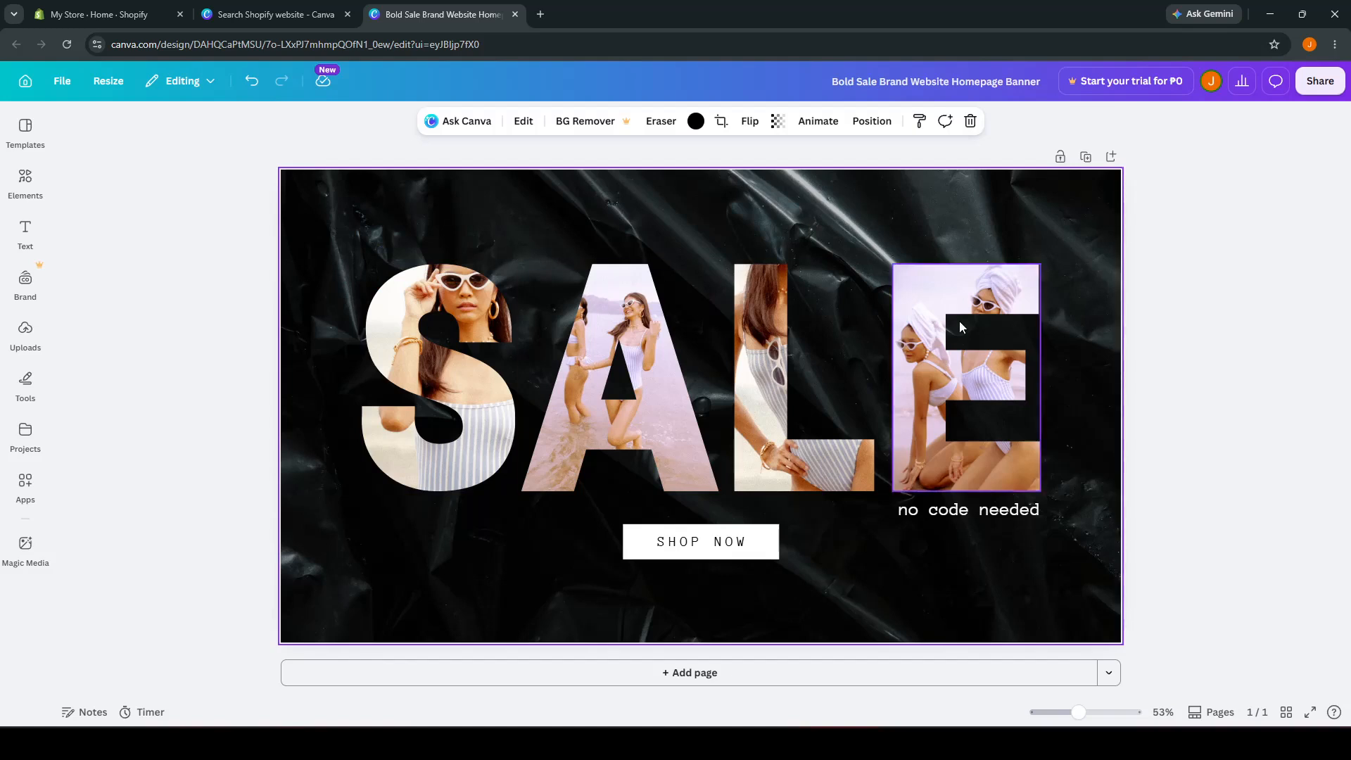
key("ctrl+z")
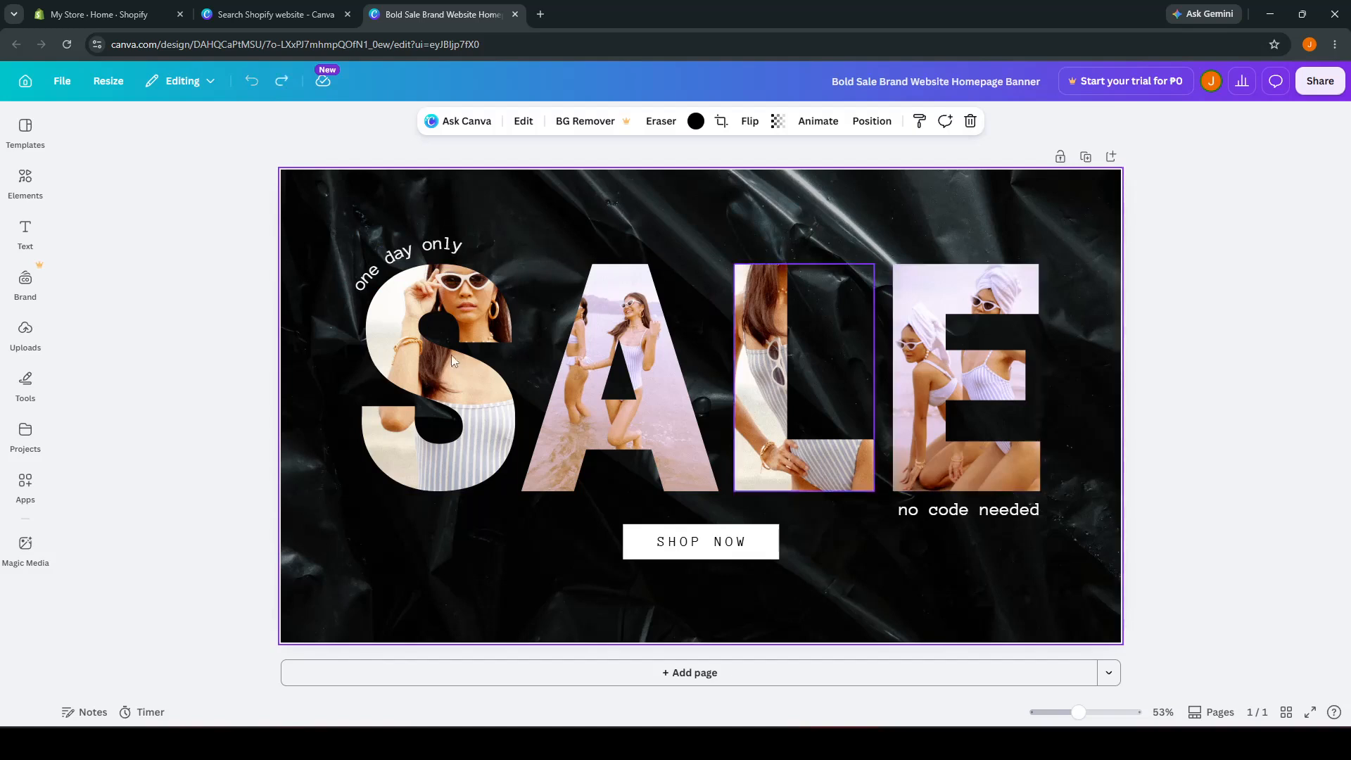
- Nudge the photo-filled letters S and A slightly to the right and upward
left_click_drag(450, 325, 456, 329)
left_click(584, 346)
left_click_drag(584, 346, 616, 363)
left_click(750, 242)
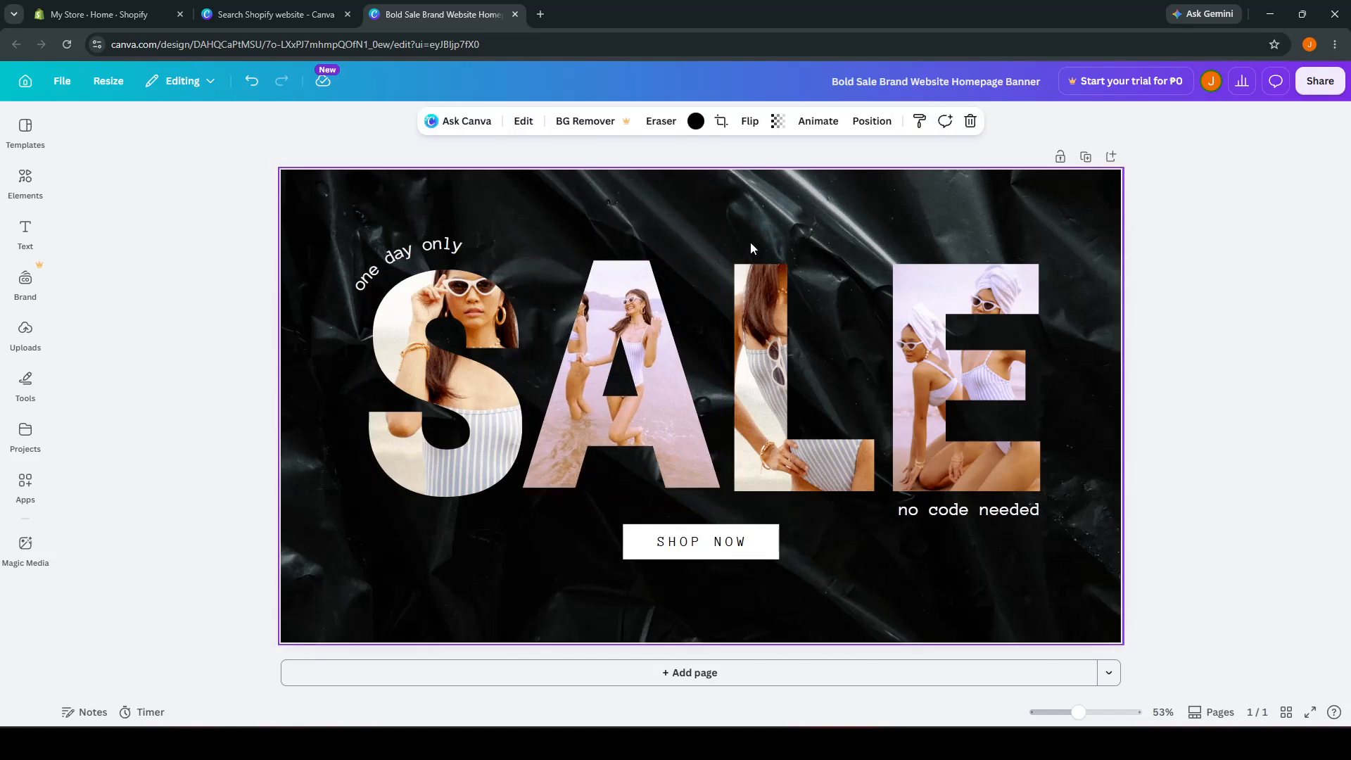
left_click_drag(479, 335, 482, 327)
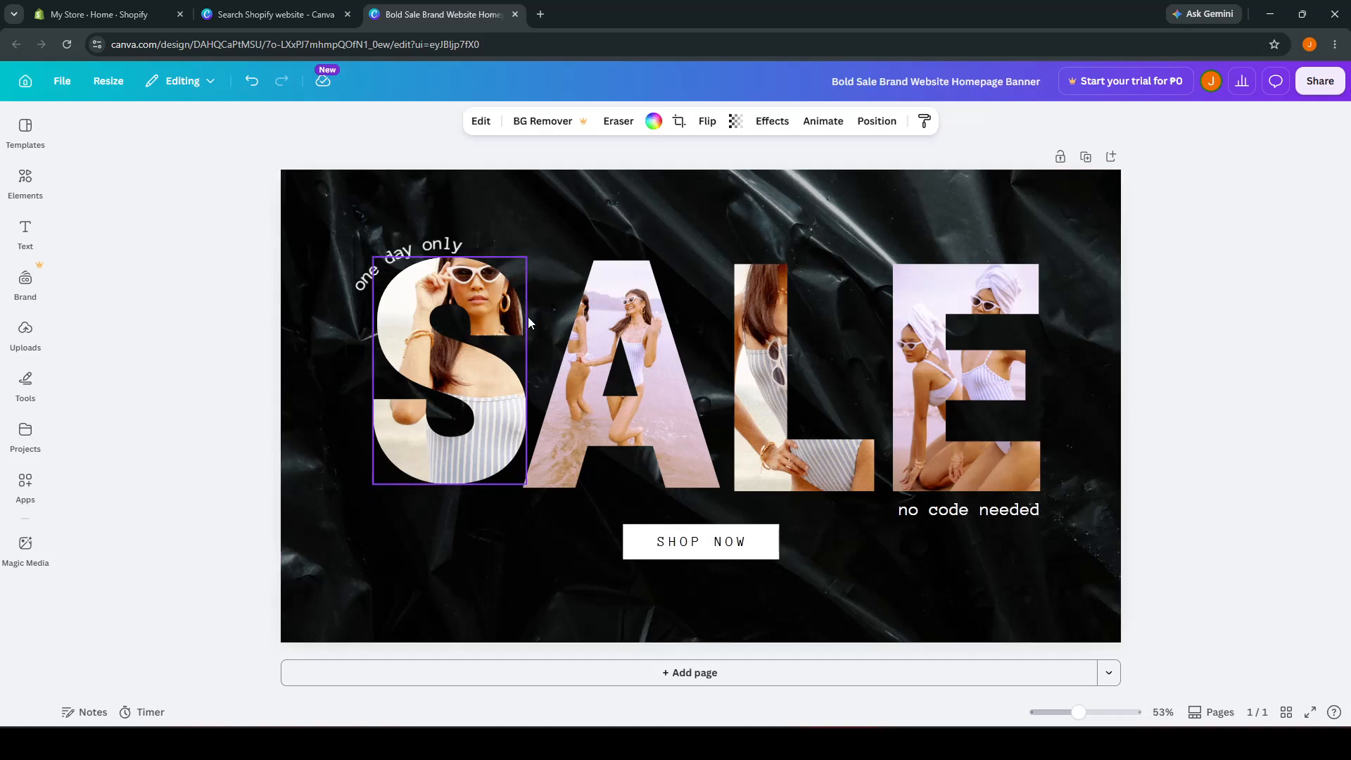
- Shift the curved "one day only" text slightly to the right so it follows the top of the S
left_click(429, 255)
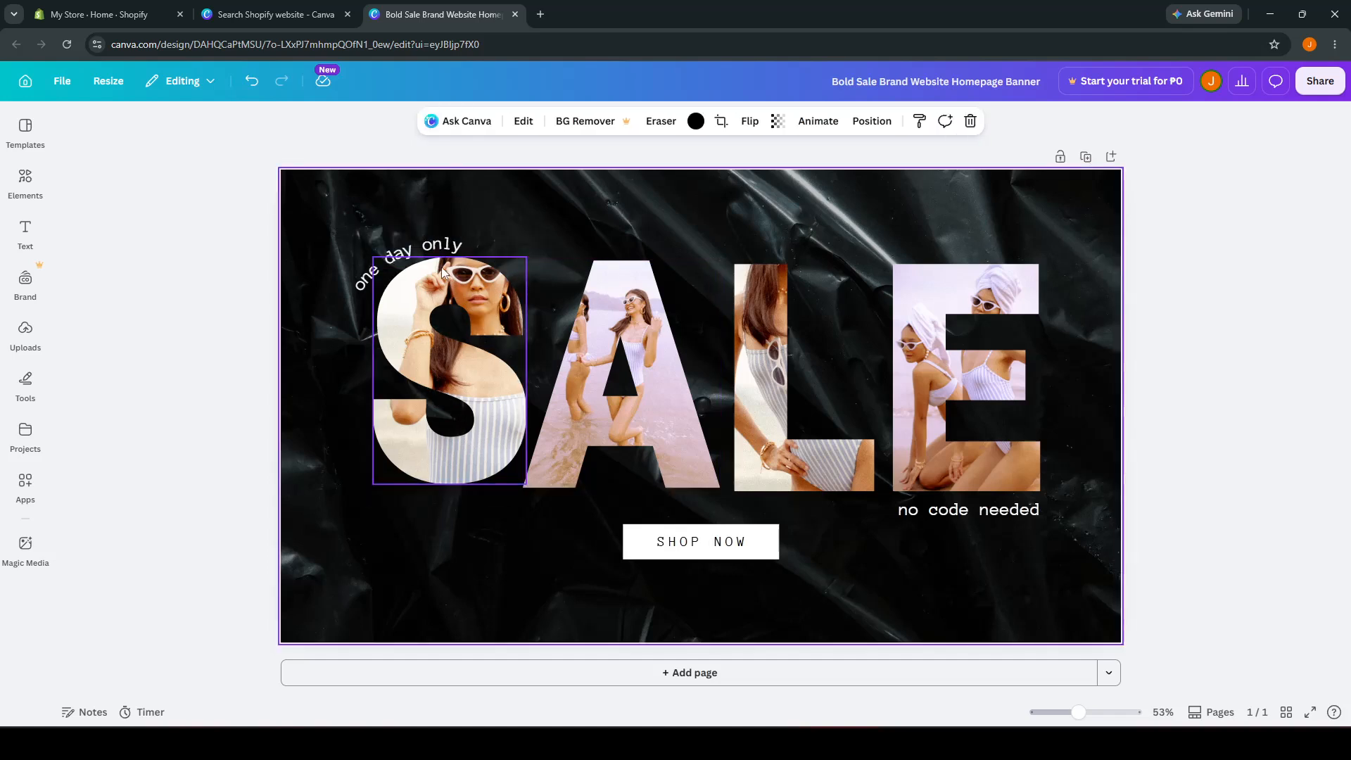
mouse_move(435, 260)
left_mouse_down()
mouse_move(458, 246)
mouse_move(441, 259)
left_mouse_up()
left_click(611, 224)
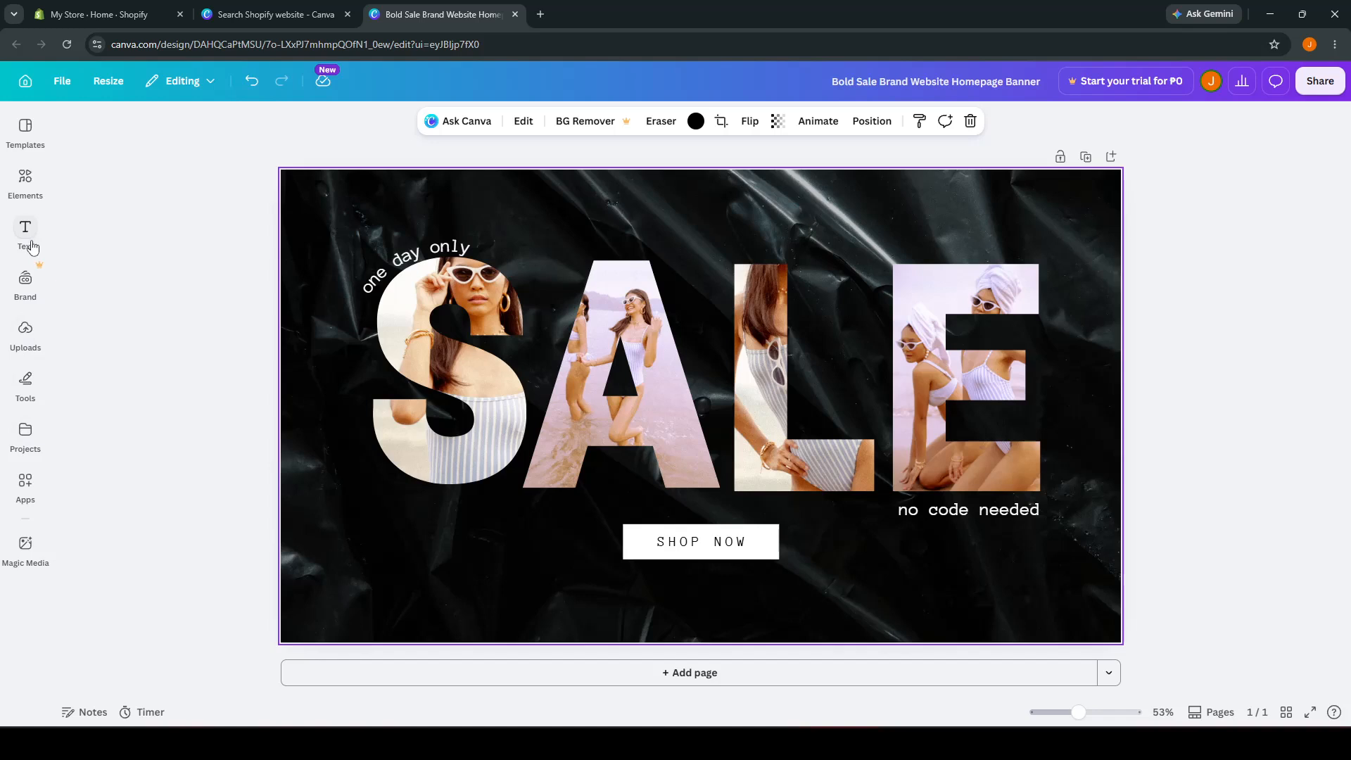
- Look over the available elements and text styles, and undo the last move of the curved "one day only" text
left_click(33, 200)
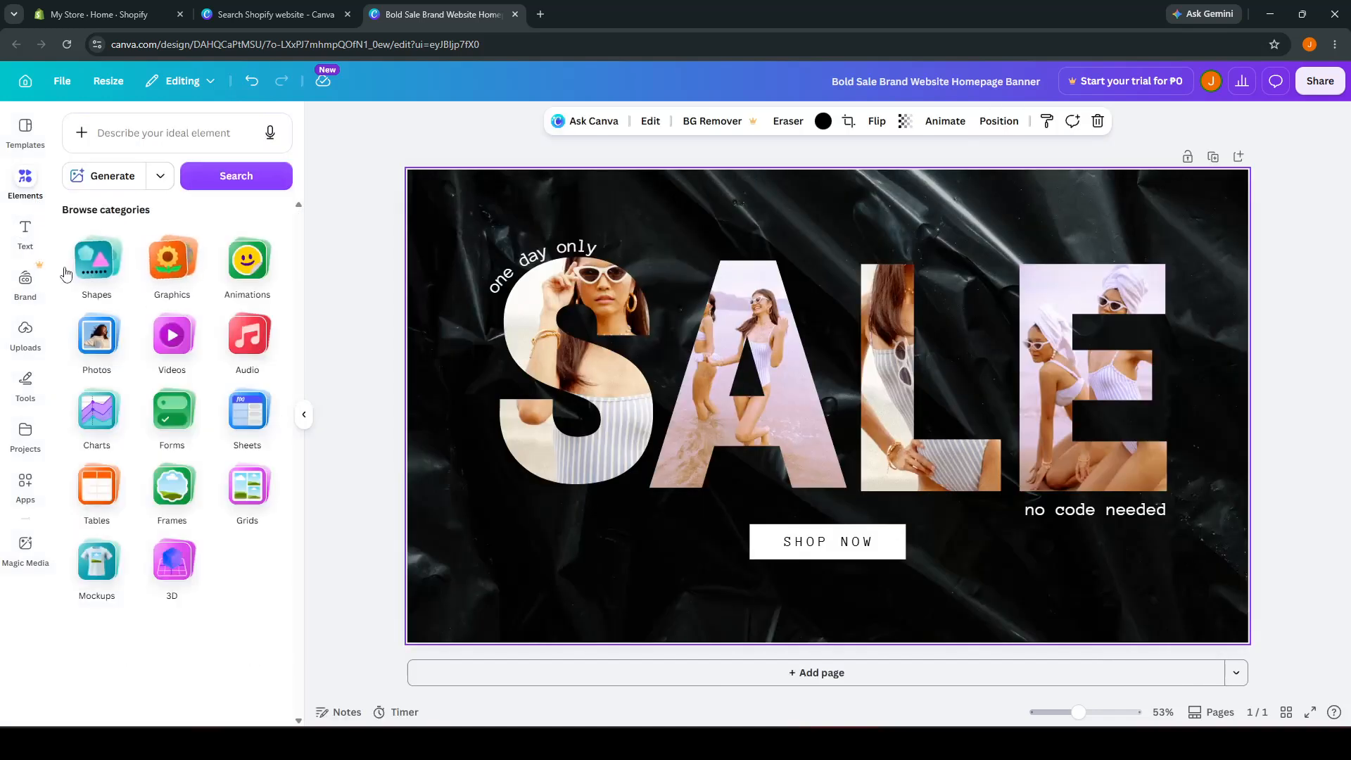
left_click(25, 233)
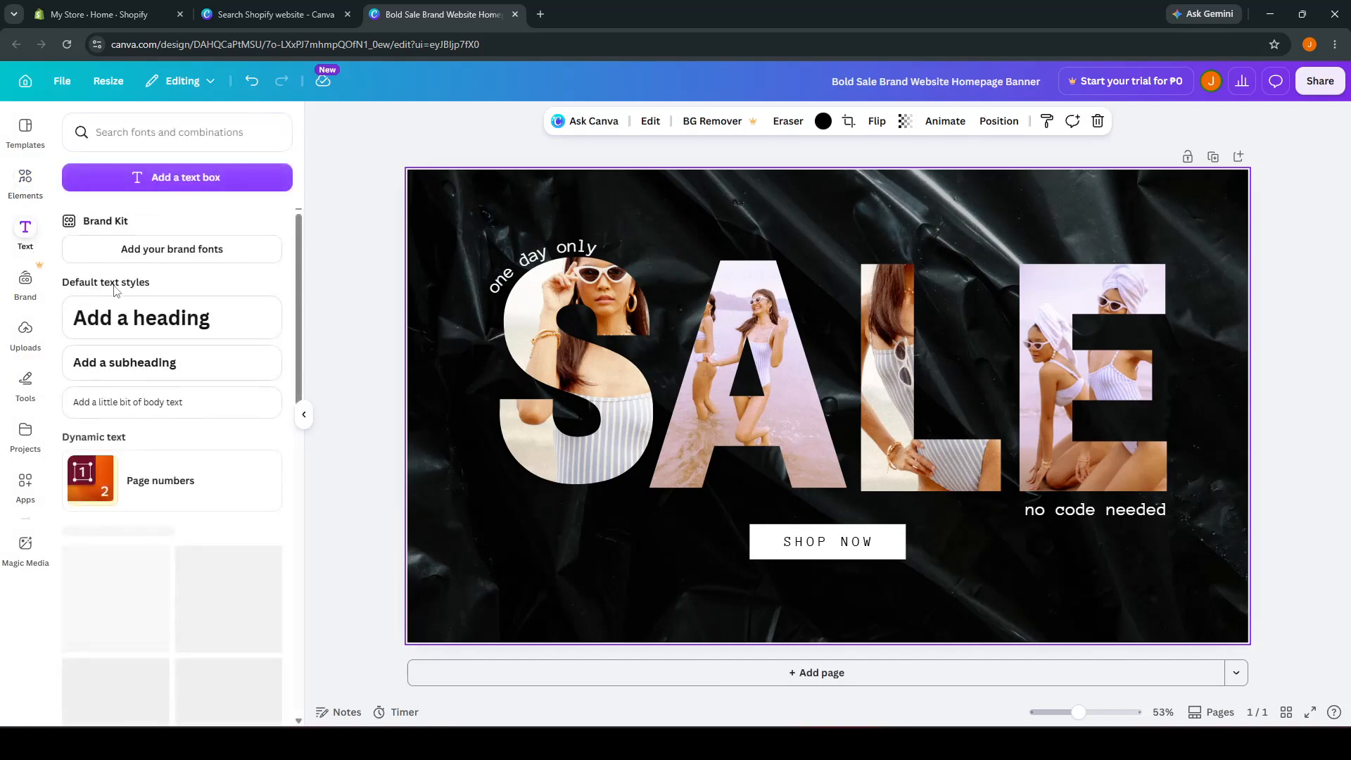
left_click(386, 255)
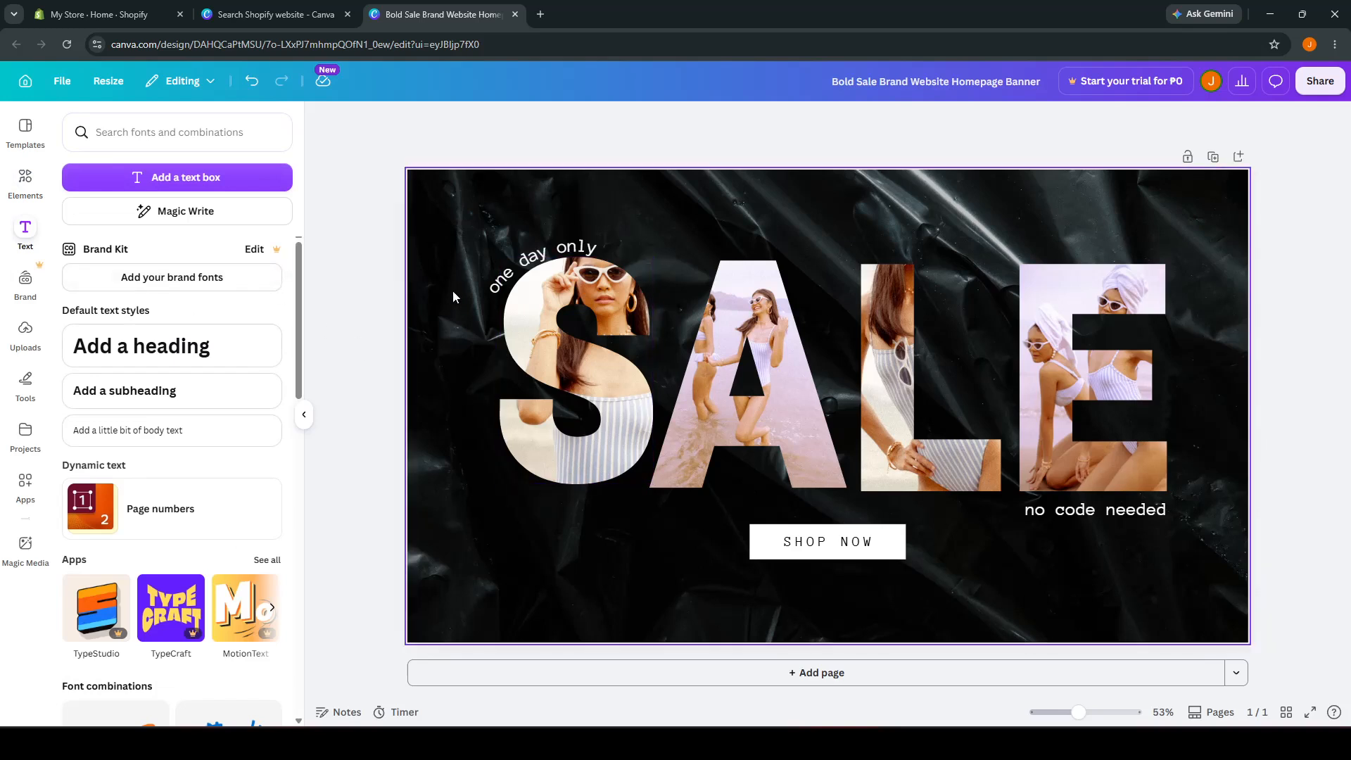
left_click(257, 97)
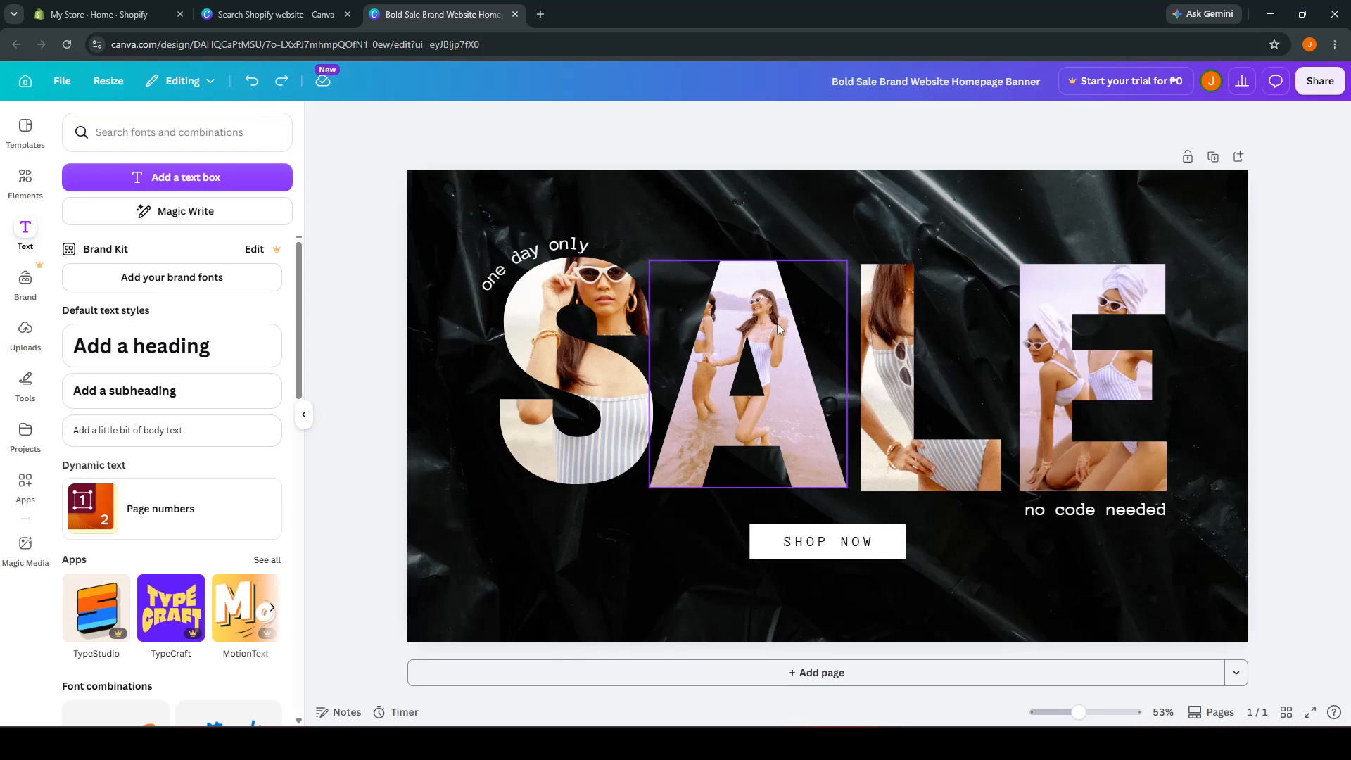
- Detach the beach photo from the letter A frame and place it back into the same frame
left_click(773, 344)
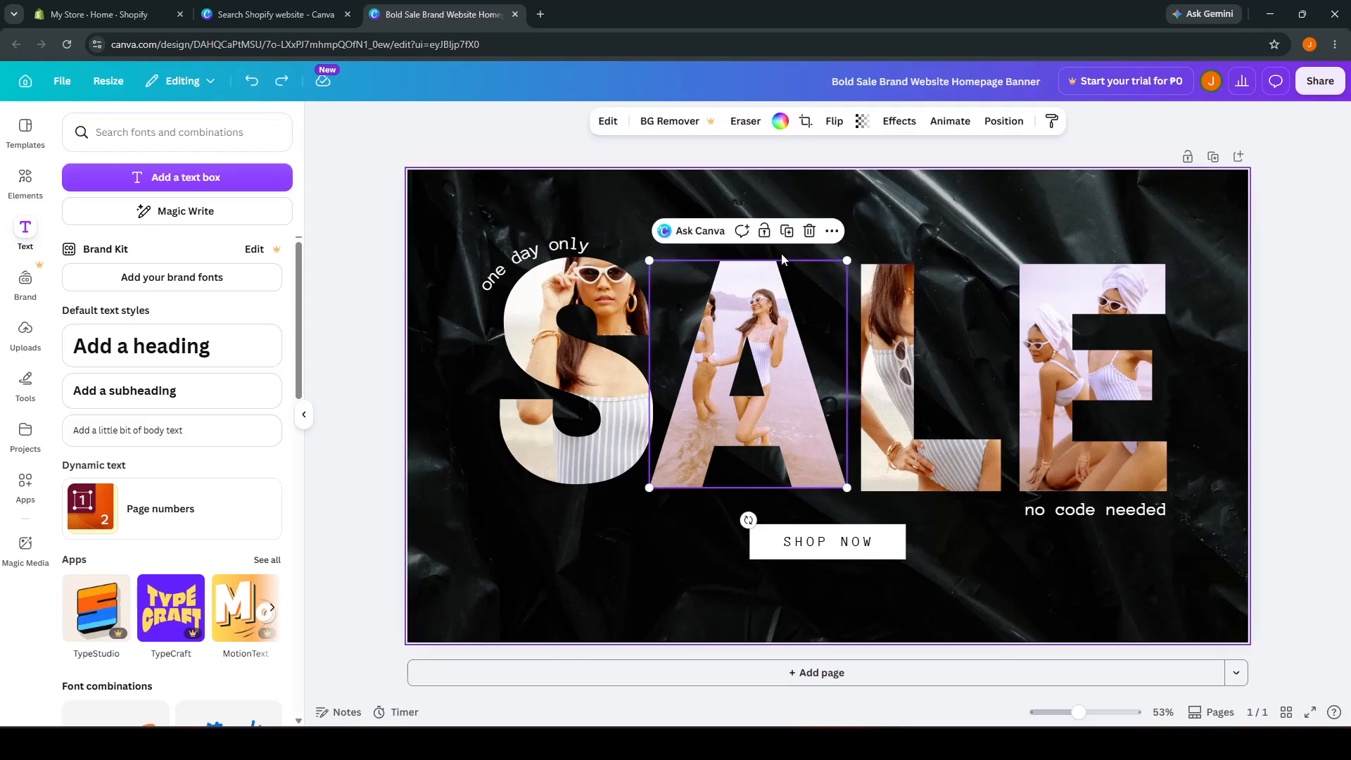
left_click(831, 231)
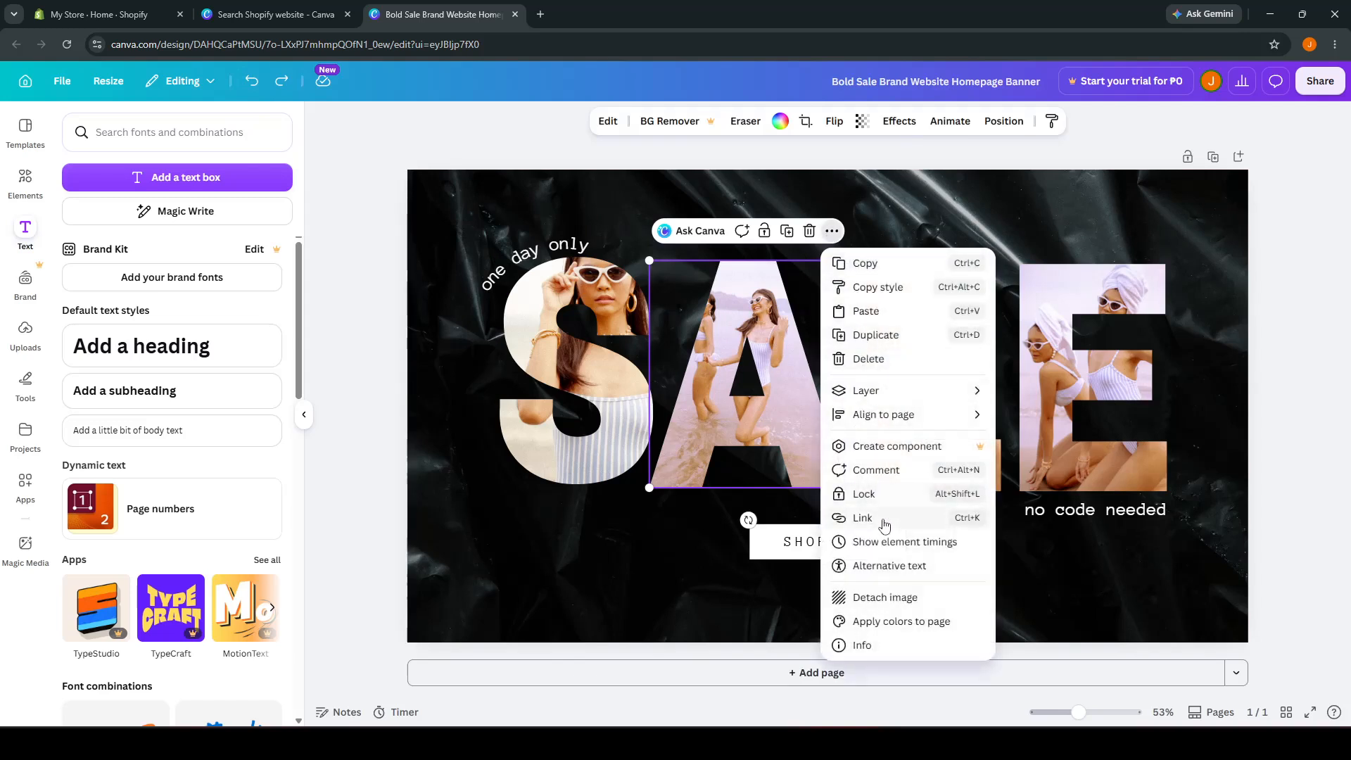
left_click(870, 607)
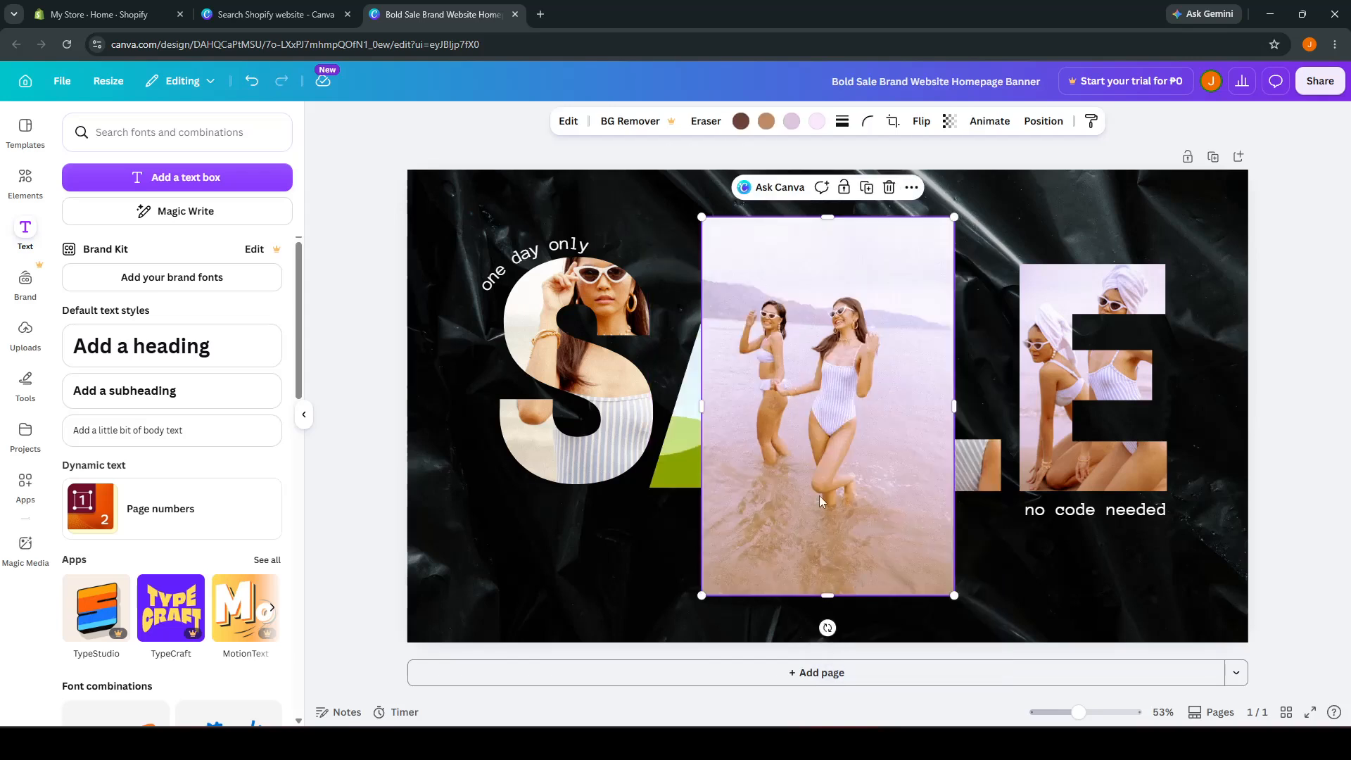
left_click_drag(829, 449, 739, 348)
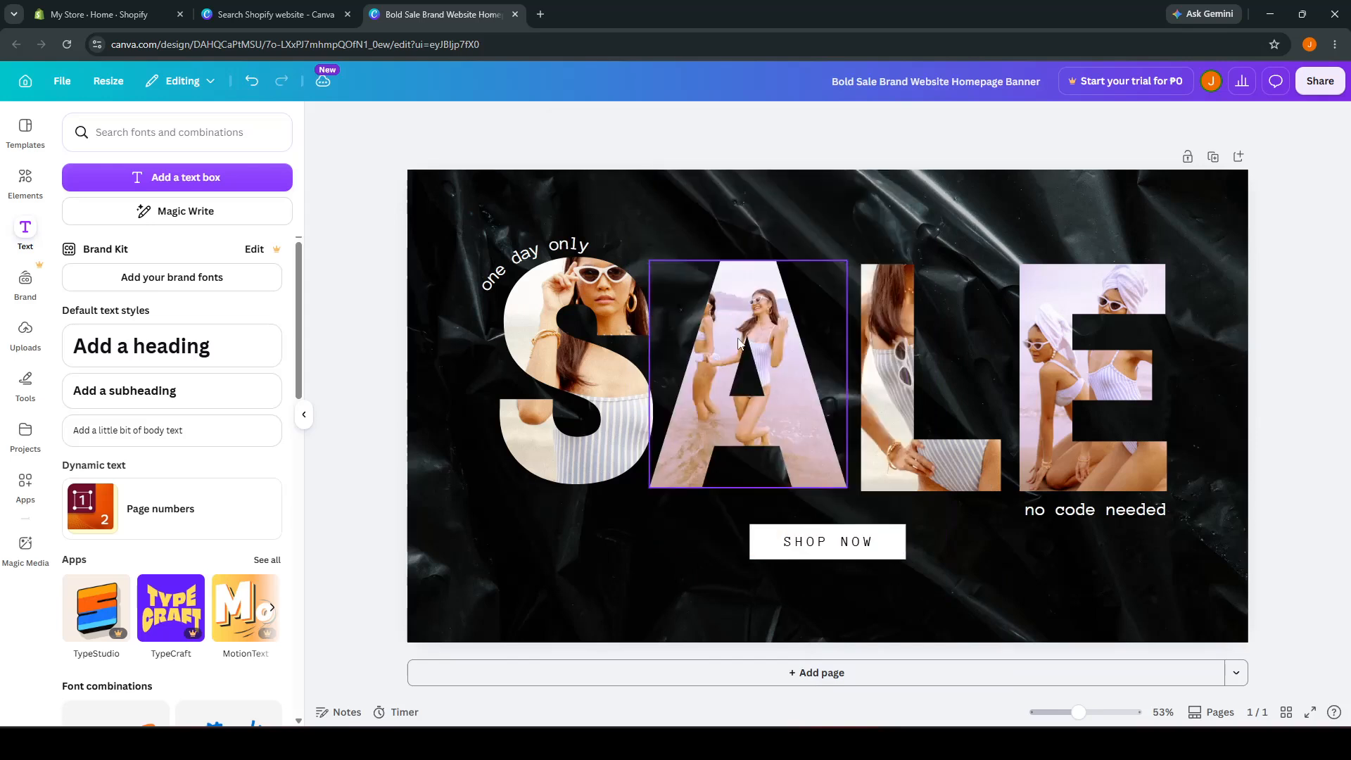
left_click(791, 208)
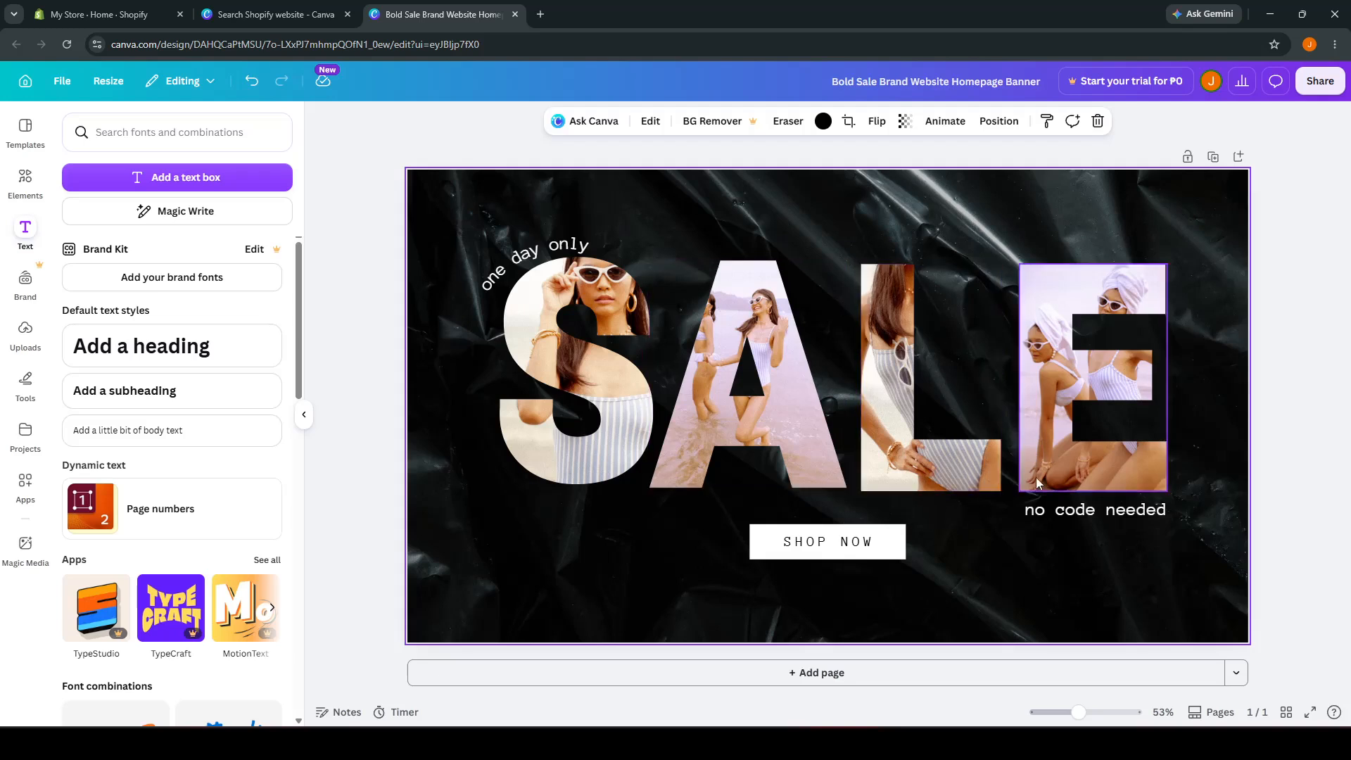
- Nudge the photo-filled letters L and E slightly to the right and upward
left_click(1348, 407)
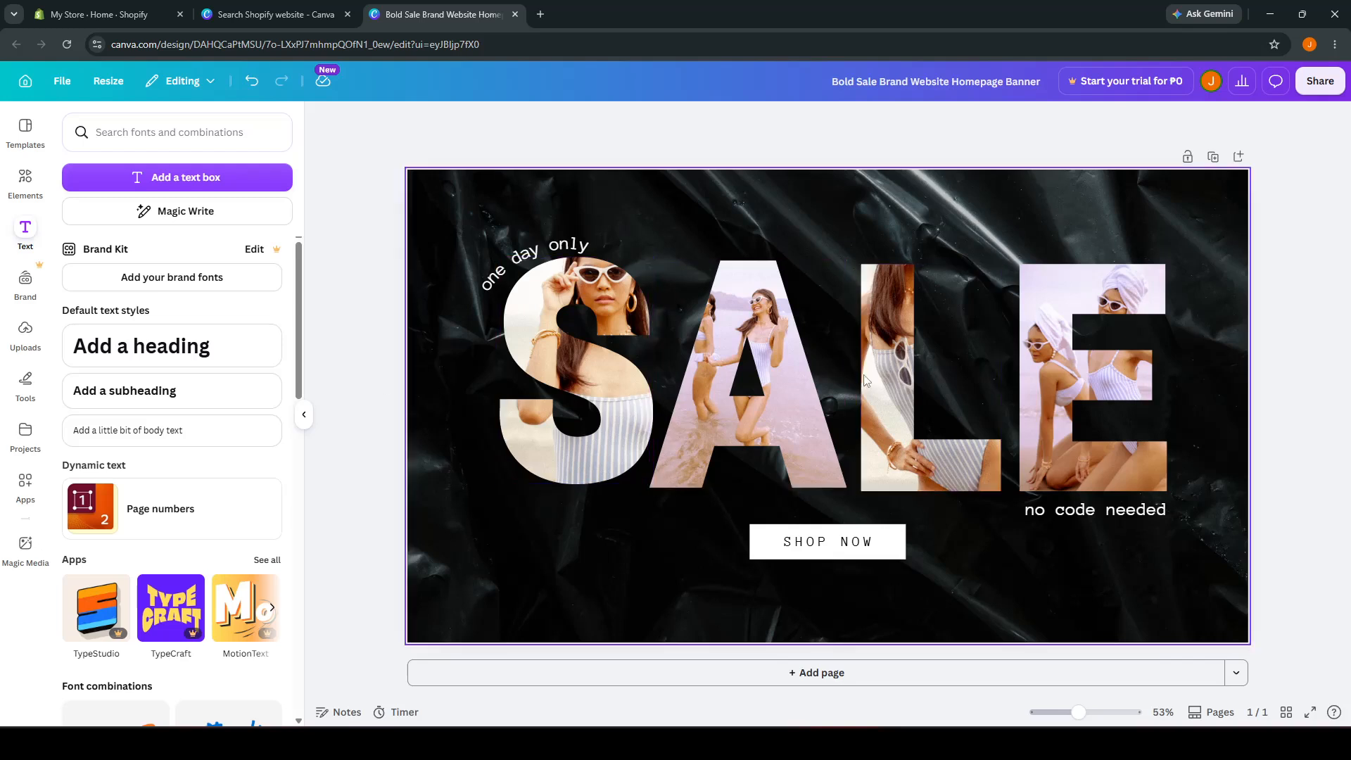
left_click_drag(907, 346, 936, 344)
left_click(1031, 335)
left_click_drag(1031, 335, 1034, 331)
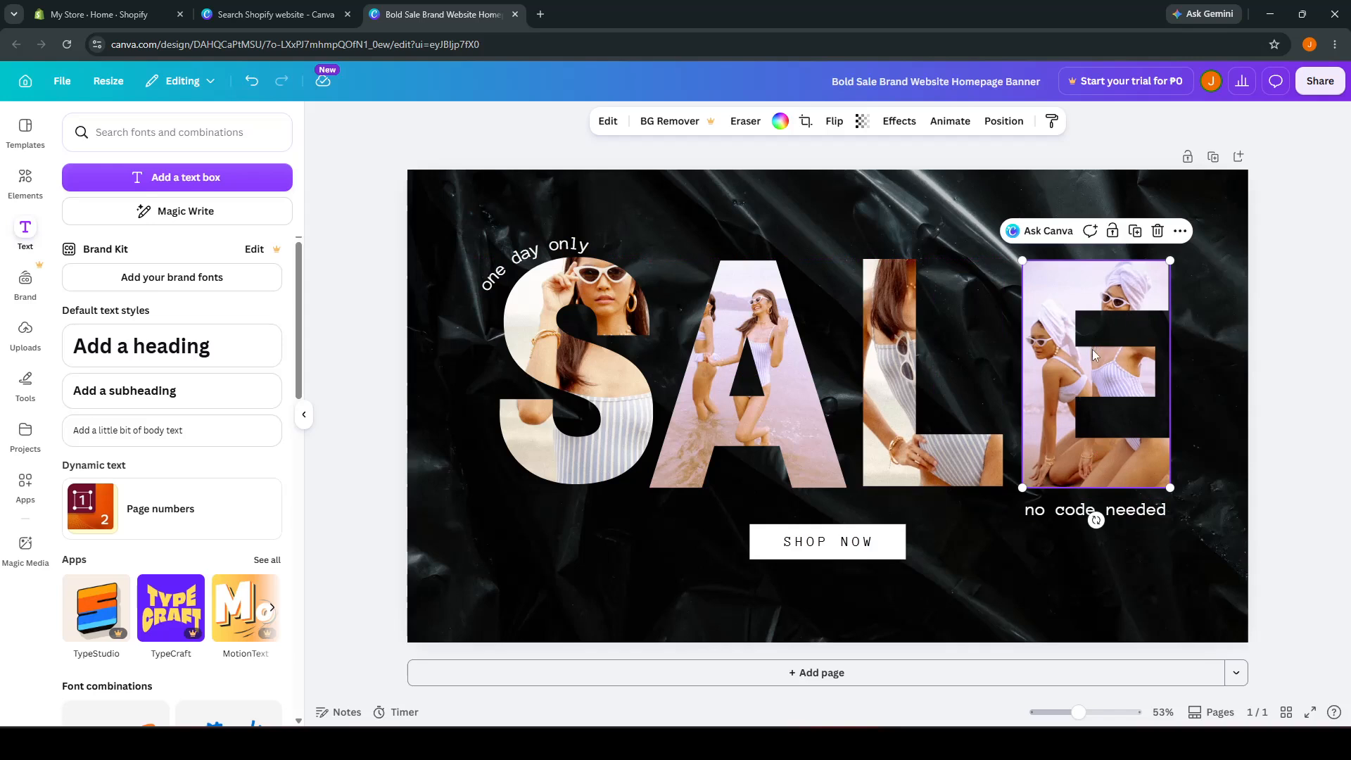